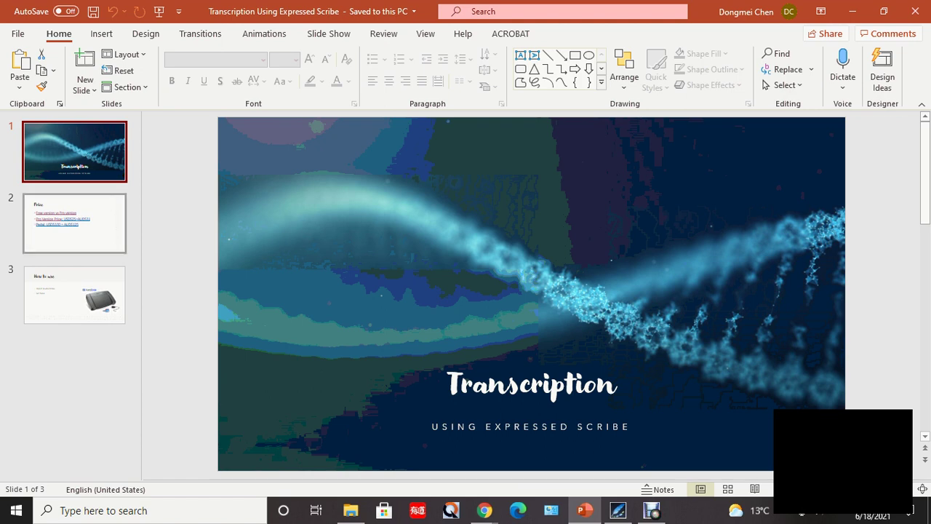
Review the Price and How to use slides of the transcription presentation, returning to the Price slide.
{"action": "left_click", "coordinate": [74, 222]}
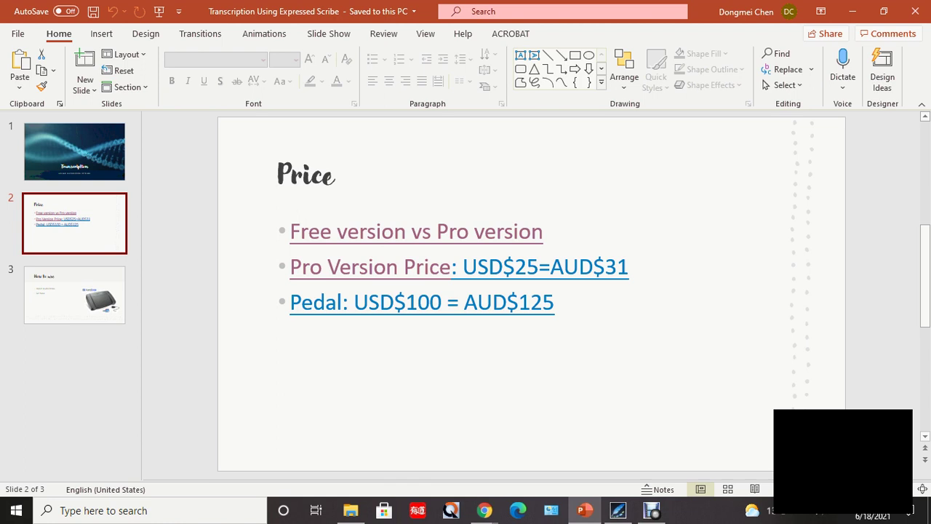
{"action": "left_click", "coordinate": [75, 295]}
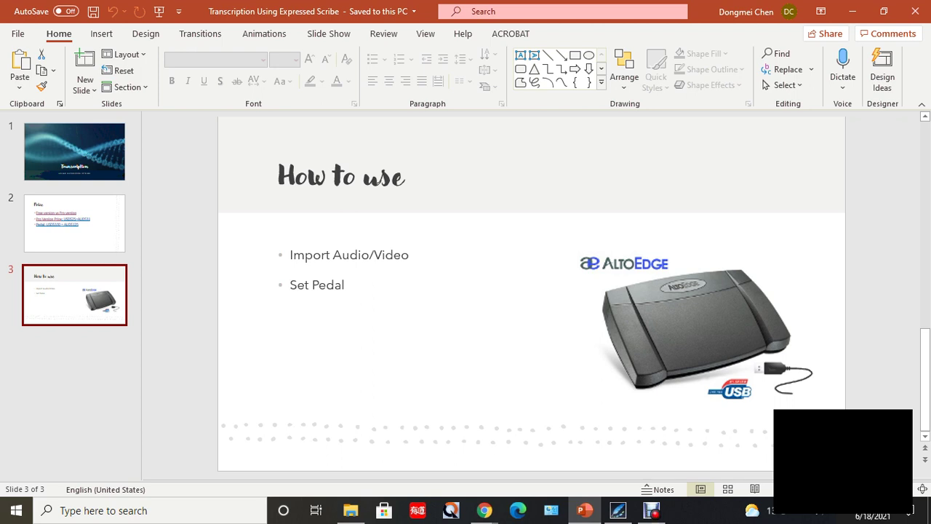
{"action": "left_click", "coordinate": [74, 224]}
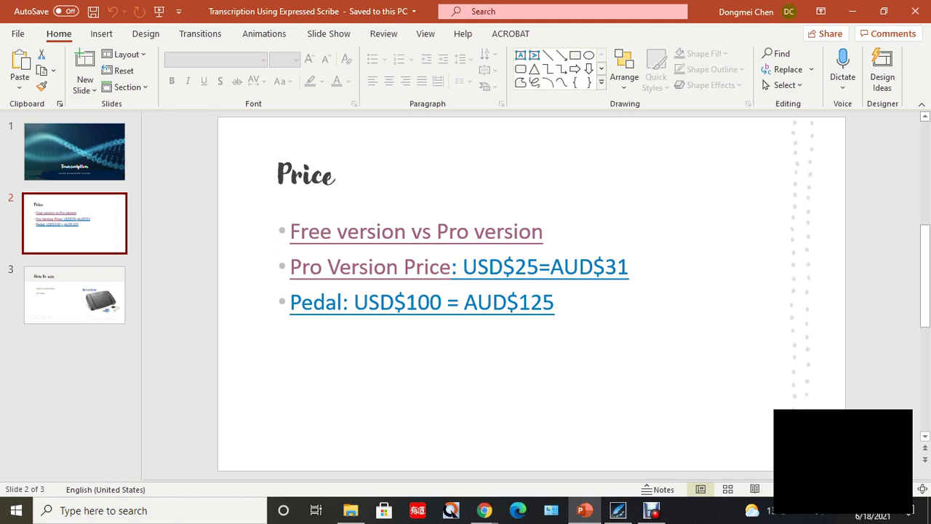
Switch to Express Scribe and go through the controller setup wizard for the AltoEdge USB Foot Pedal up to its command map.
{"action": "left_click", "coordinate": [652, 510]}
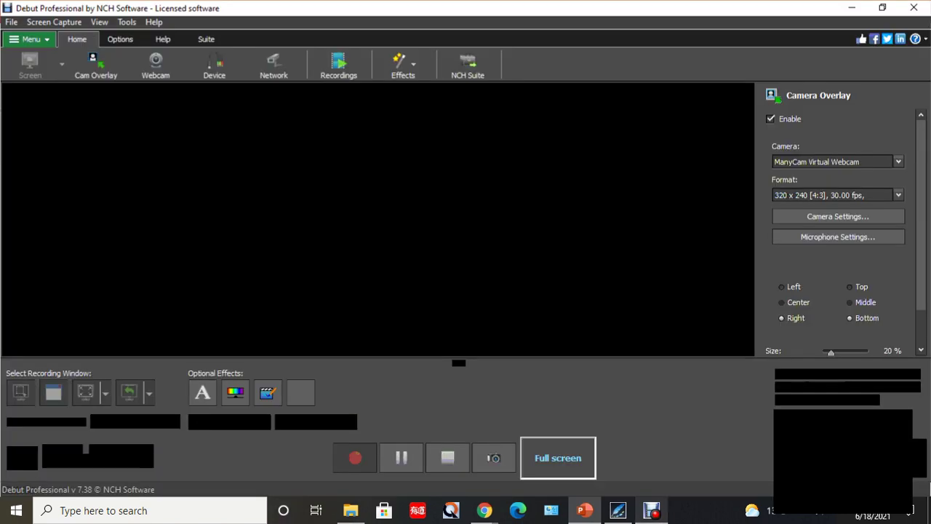
{"action": "left_click", "coordinate": [618, 510]}
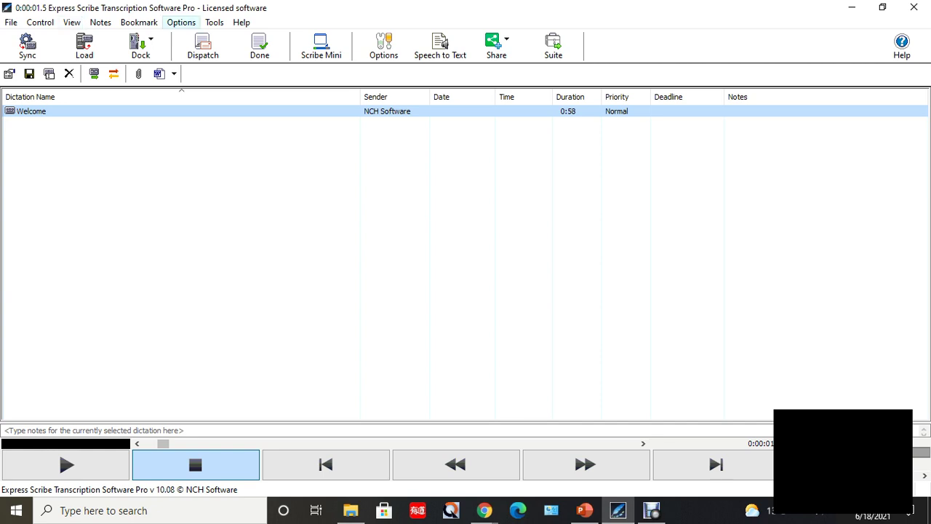
{"action": "left_click", "coordinate": [181, 22]}
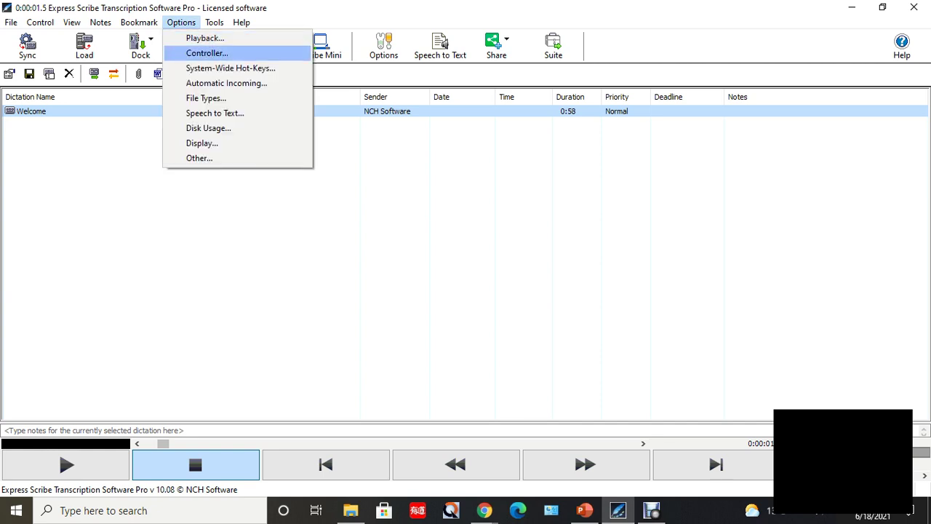
{"action": "left_click", "coordinate": [207, 54]}
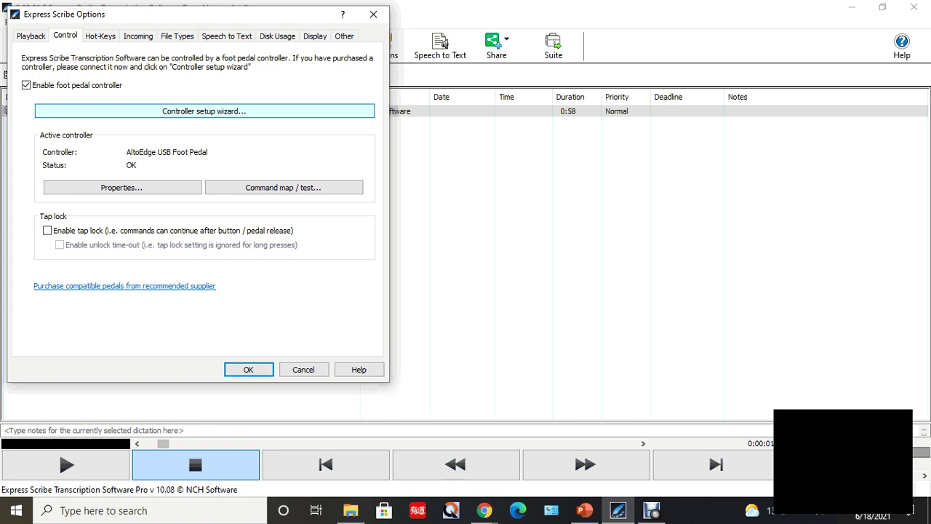
{"action": "left_click", "coordinate": [204, 110]}
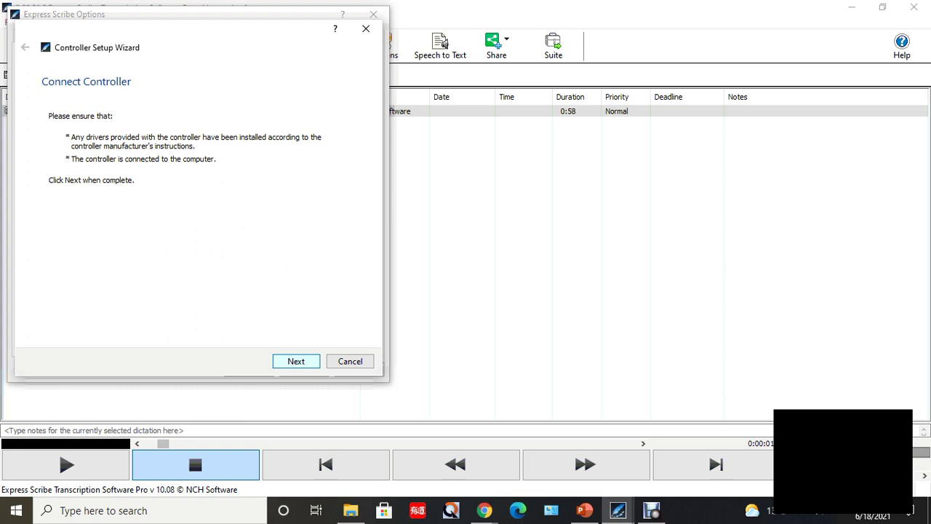
{"action": "key", "text": "Return"}
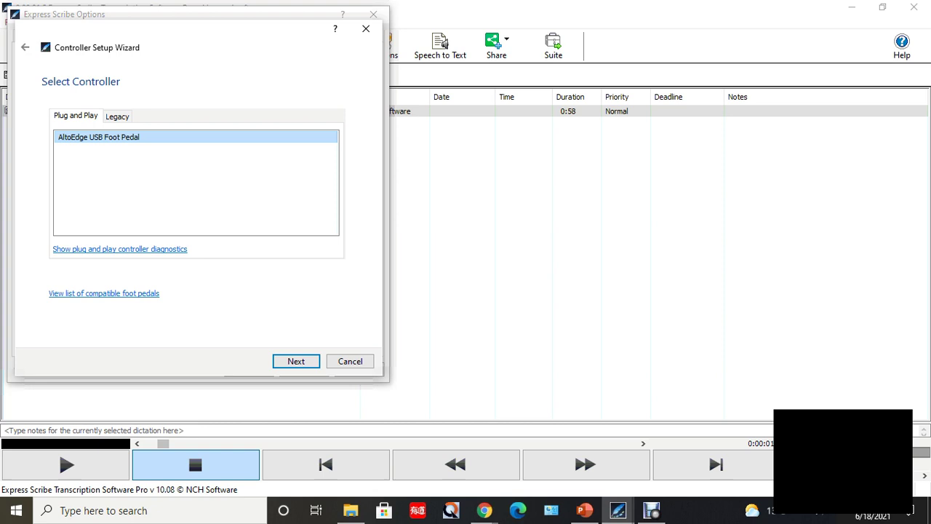
{"action": "key", "text": "Return"}
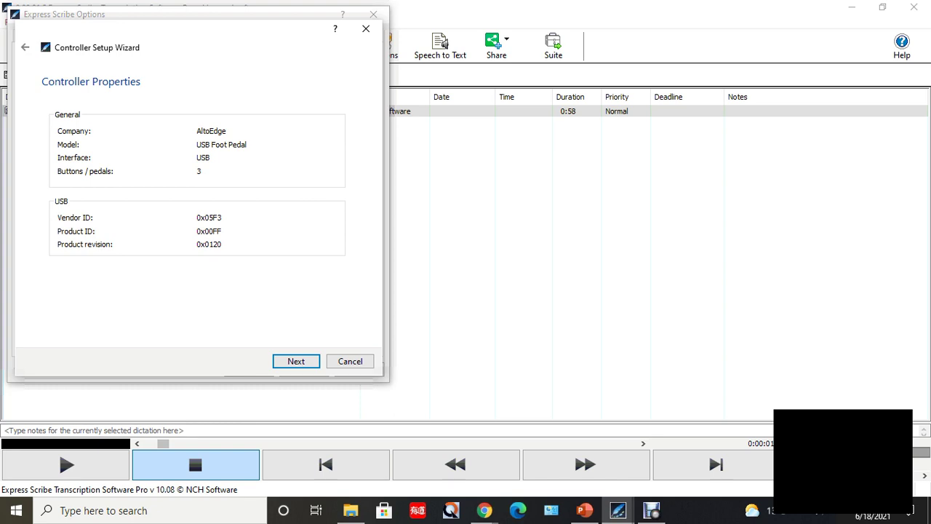
{"action": "key", "text": "Return"}
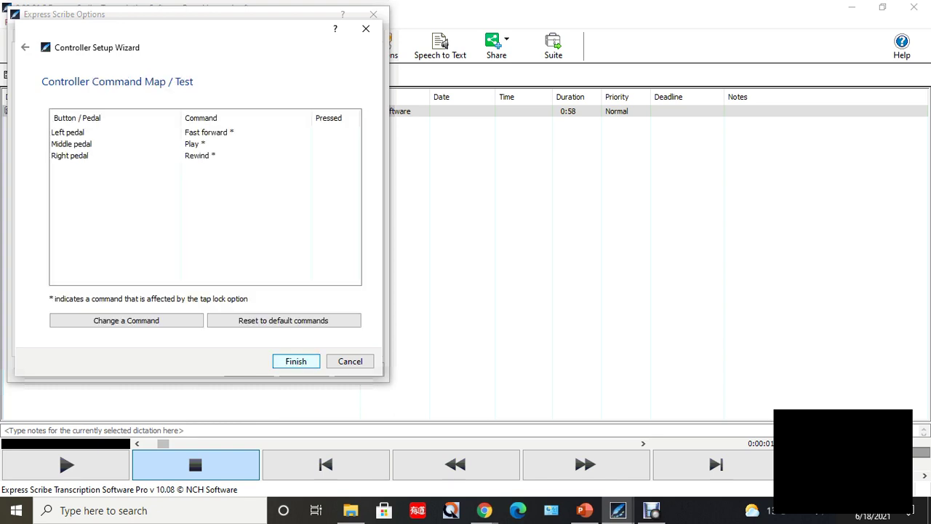
Examine the commands assigned to the left, middle and right pedals in the command map.
{"action": "left_click", "coordinate": [68, 132]}
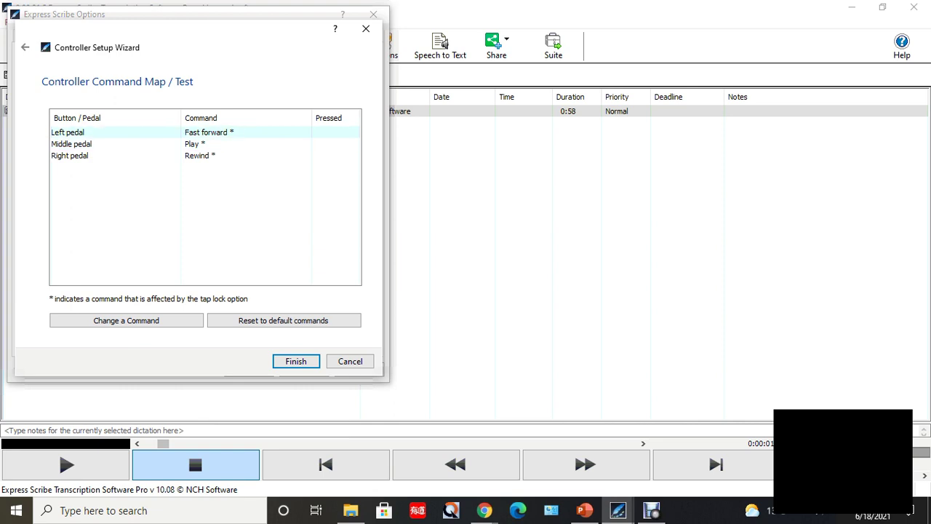
{"action": "left_click", "coordinate": [71, 143]}
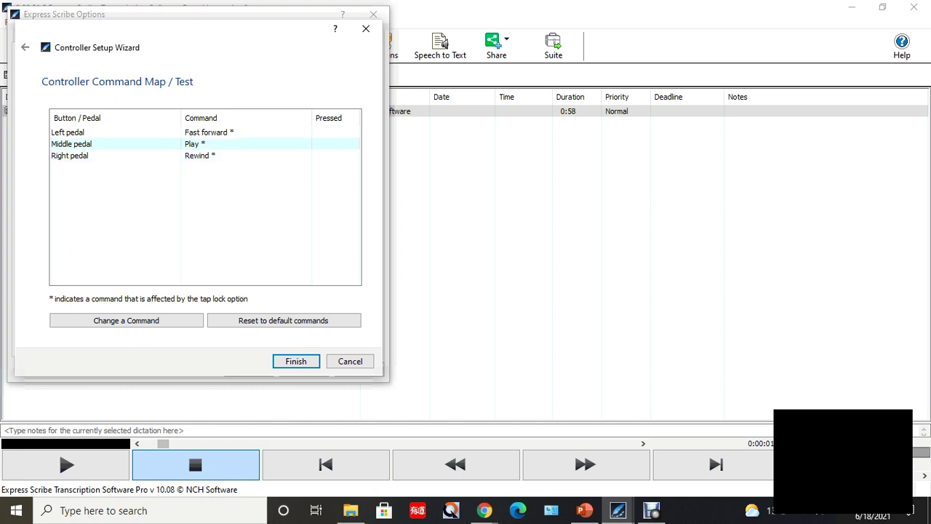
{"action": "key", "text": "Down"}
{"action": "key", "text": "Up"}
{"action": "left_click", "coordinate": [70, 155]}
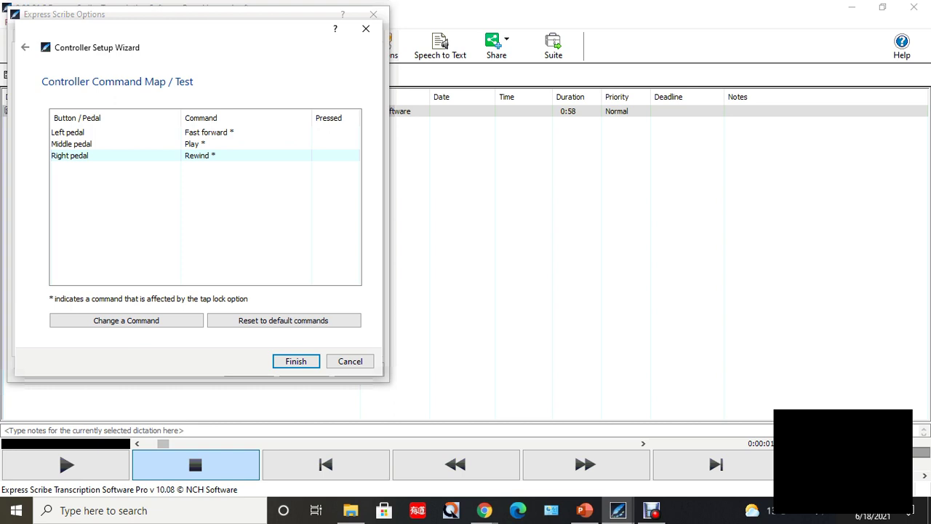
Change the left pedal's command to Rewind.
{"action": "left_click", "coordinate": [67, 132]}
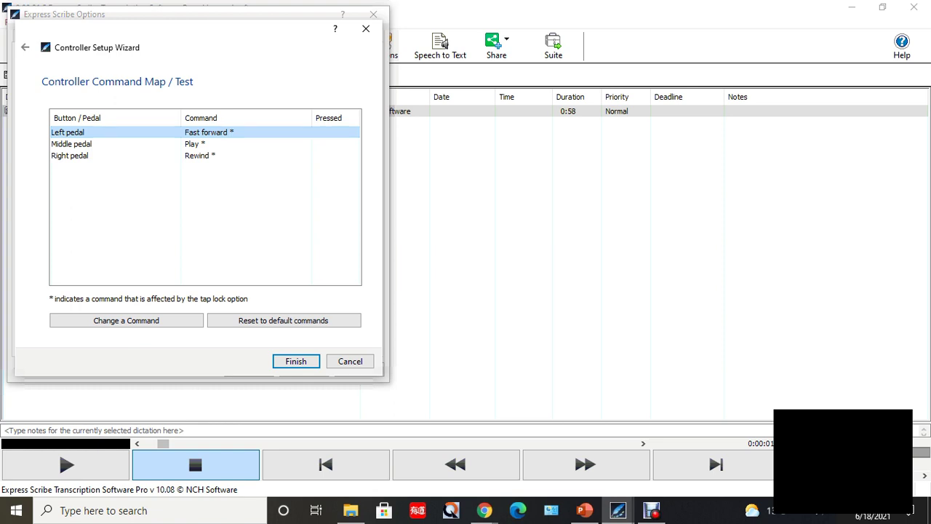
{"action": "key", "text": "alt+c"}
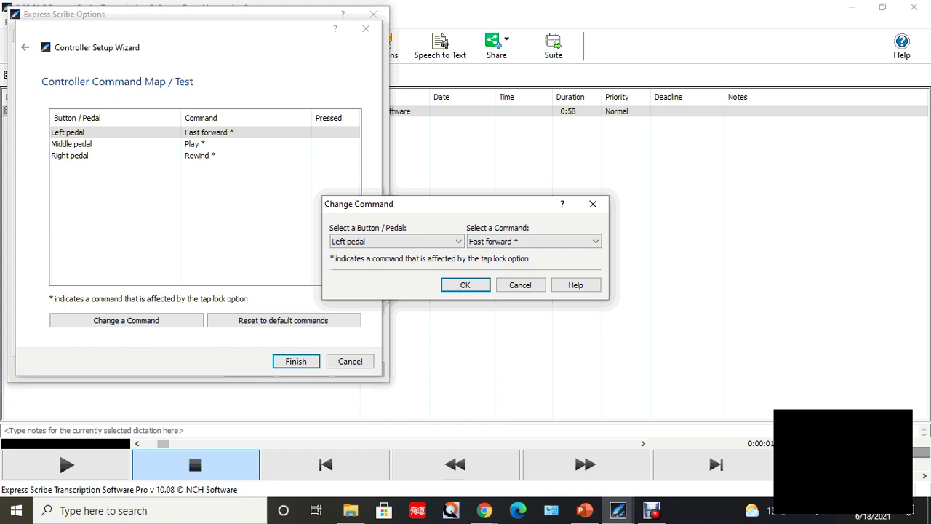
{"action": "key", "text": "Tab"}
{"action": "key", "text": "alt+Down"}
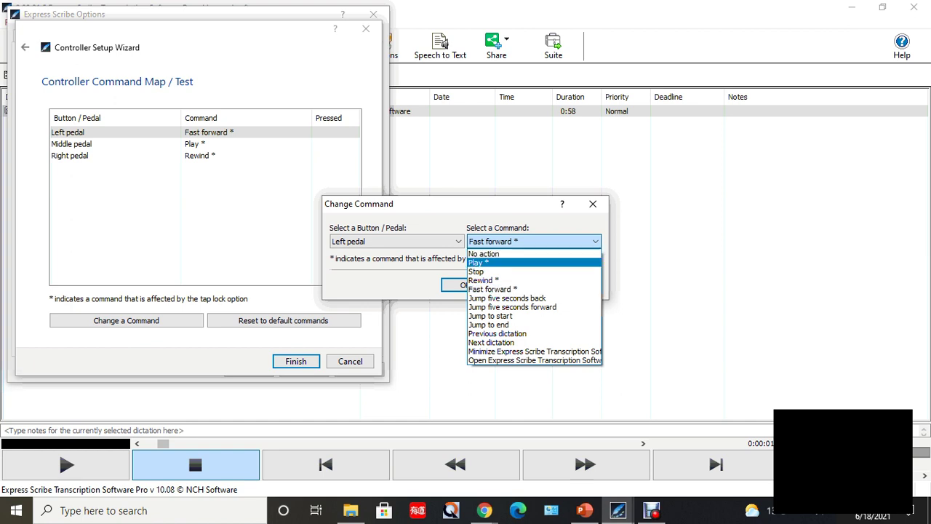
{"action": "left_click", "coordinate": [510, 281]}
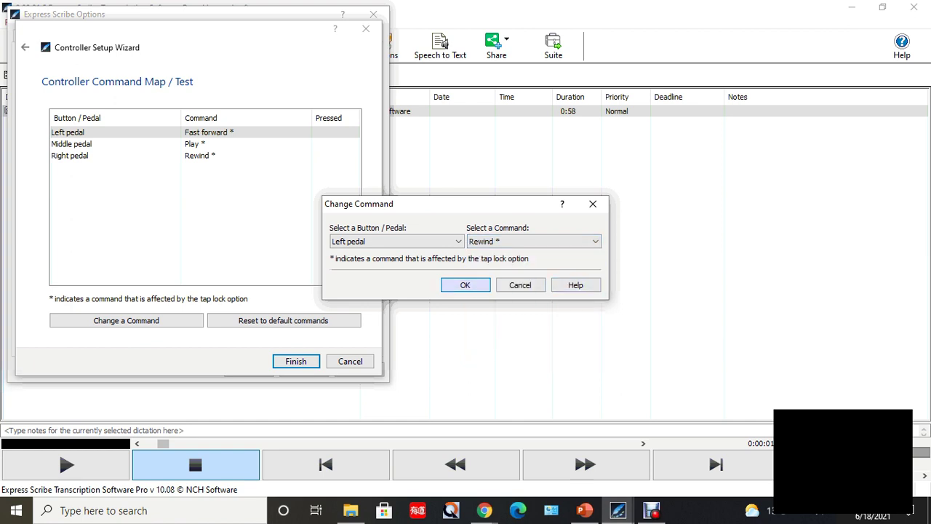
{"action": "left_click", "coordinate": [465, 284]}
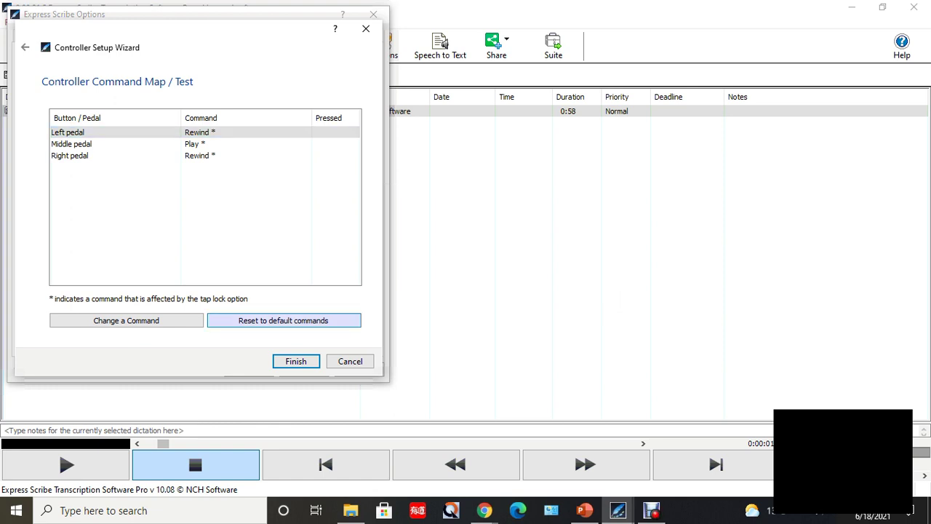
Reset the pedals to their default commands, then finish the controller setup and accept the options.
{"action": "left_click", "coordinate": [284, 320]}
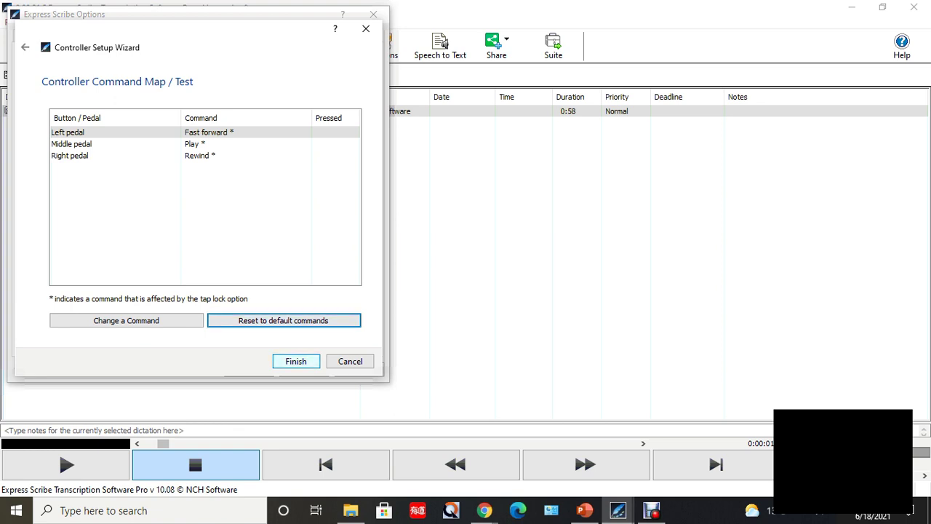
{"action": "left_click", "coordinate": [296, 361]}
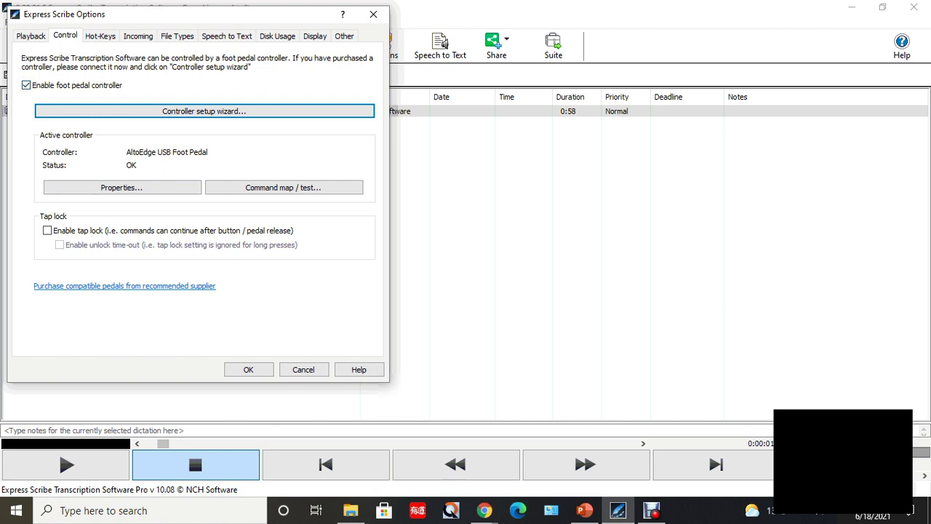
{"action": "left_click", "coordinate": [248, 369]}
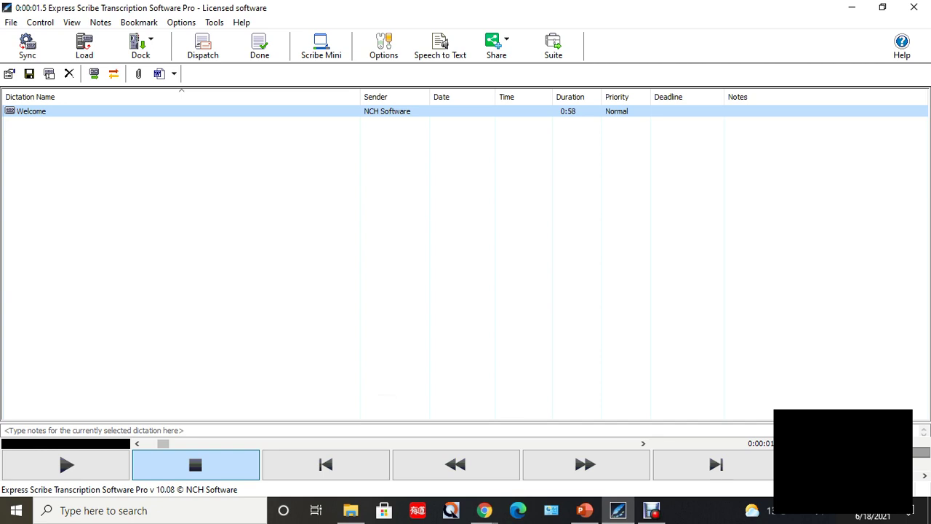
Load the Cantonese audio sample from the Expressed Scribe folder as a dictation file.
{"action": "key", "text": "alt"}
{"action": "key", "text": "alt+f"}
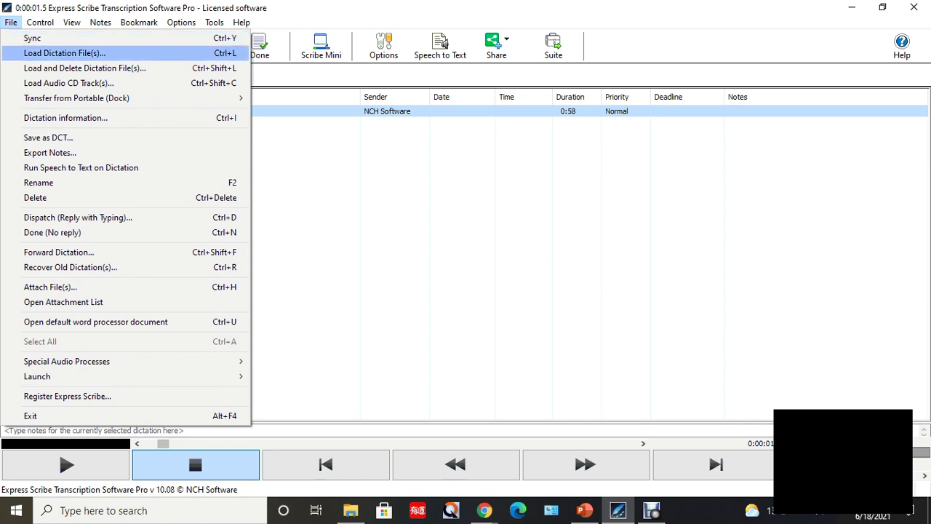
{"action": "key", "text": "Return"}
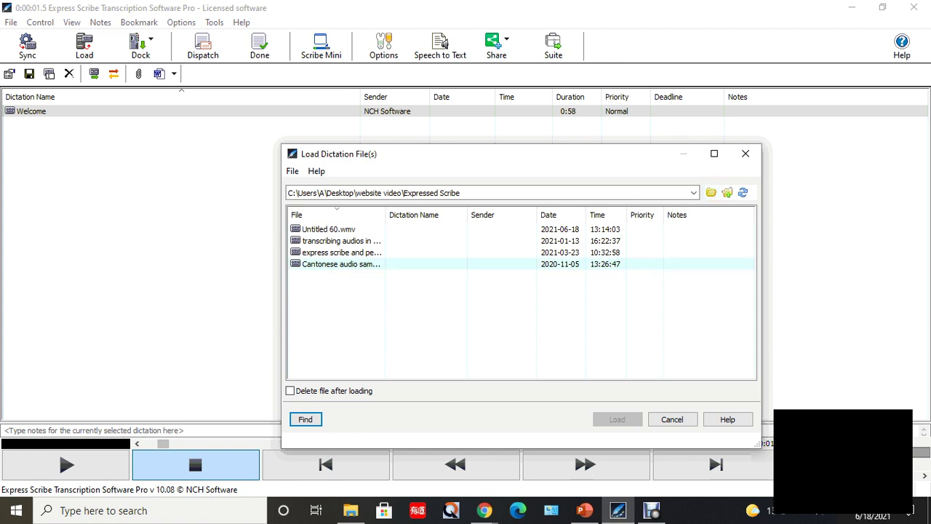
{"action": "left_click", "coordinate": [340, 264]}
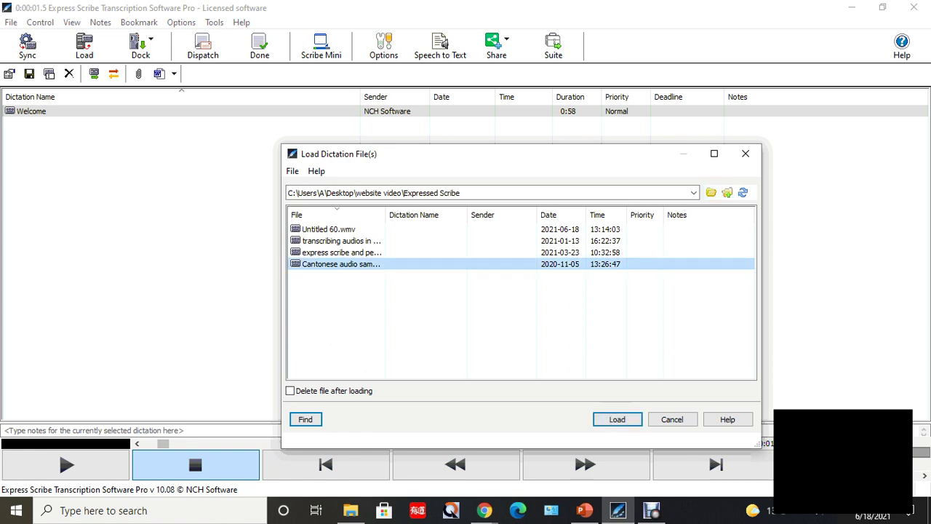
{"action": "key", "text": "Return"}
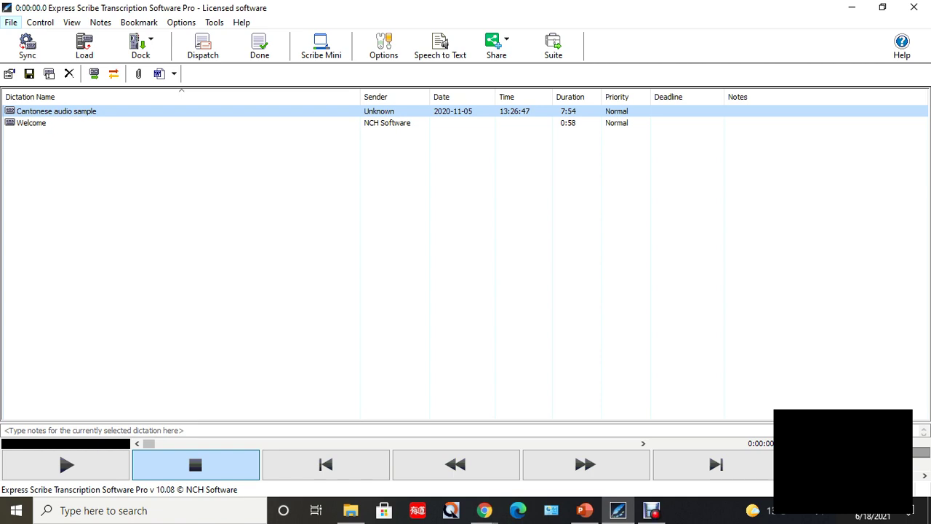
Apply the Background Noise Reduction special audio process to the Cantonese audio sample.
{"action": "left_click", "coordinate": [11, 22]}
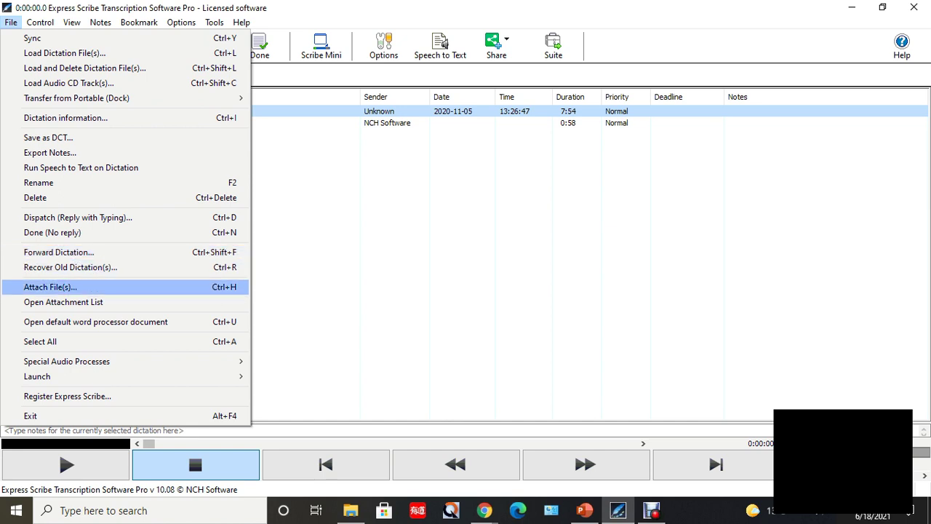
{"action": "key", "text": "Down"}
{"action": "key", "text": "Down"}
{"action": "key", "text": "Down"}
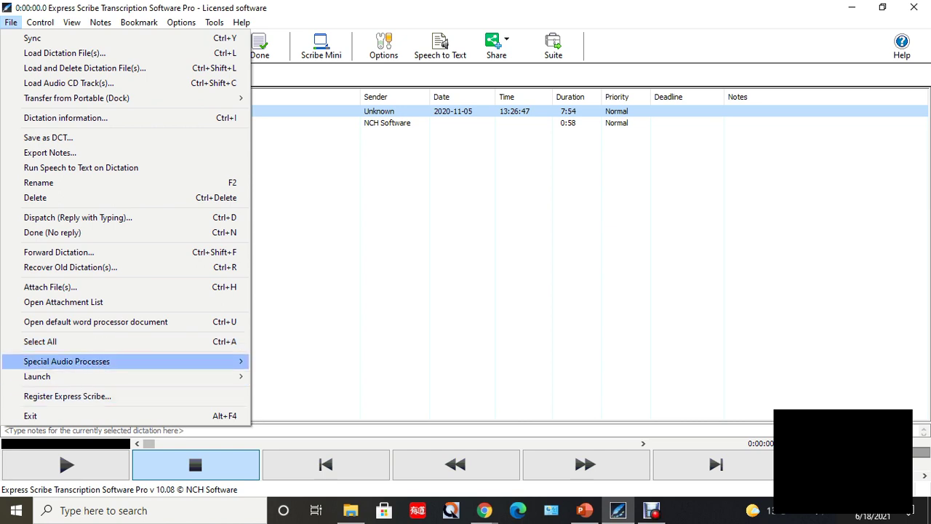
{"action": "mouse_move", "coordinate": [66, 361]}
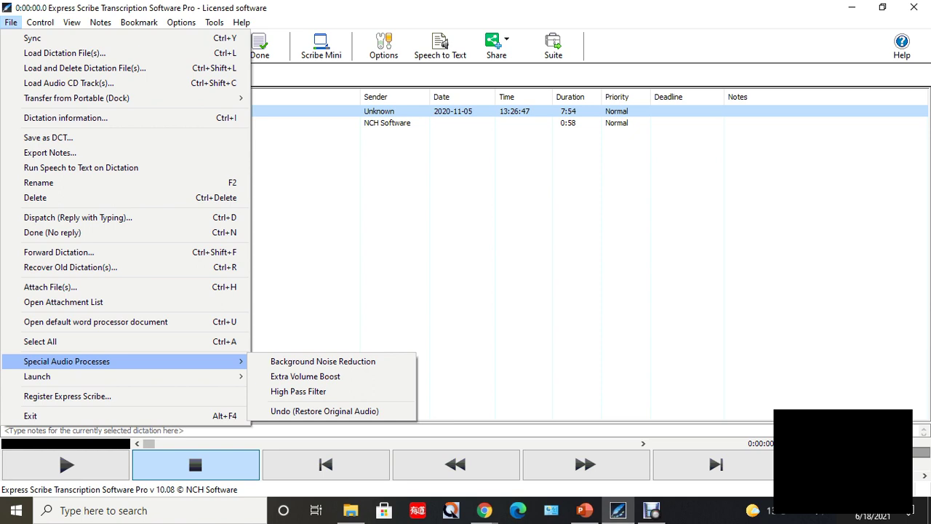
{"action": "key", "text": "Right"}
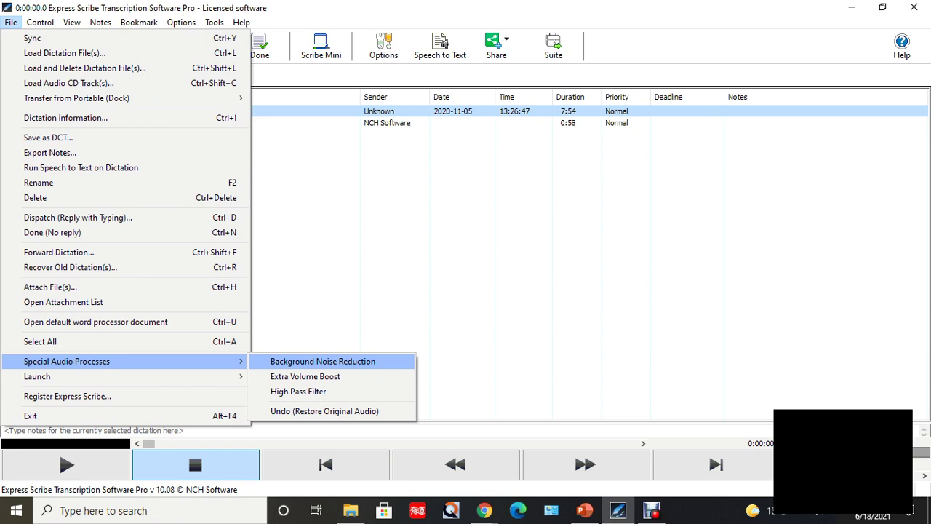
{"action": "key", "text": "Down"}
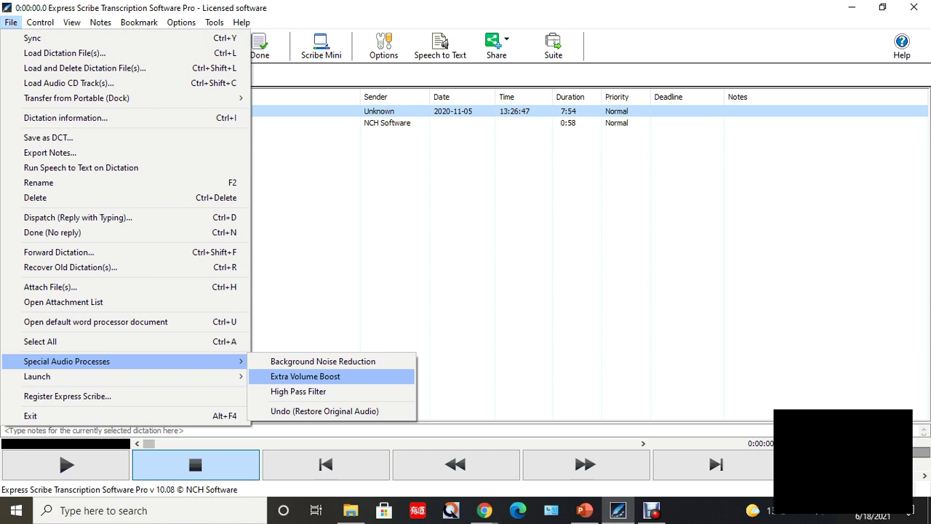
{"action": "key", "text": "Down"}
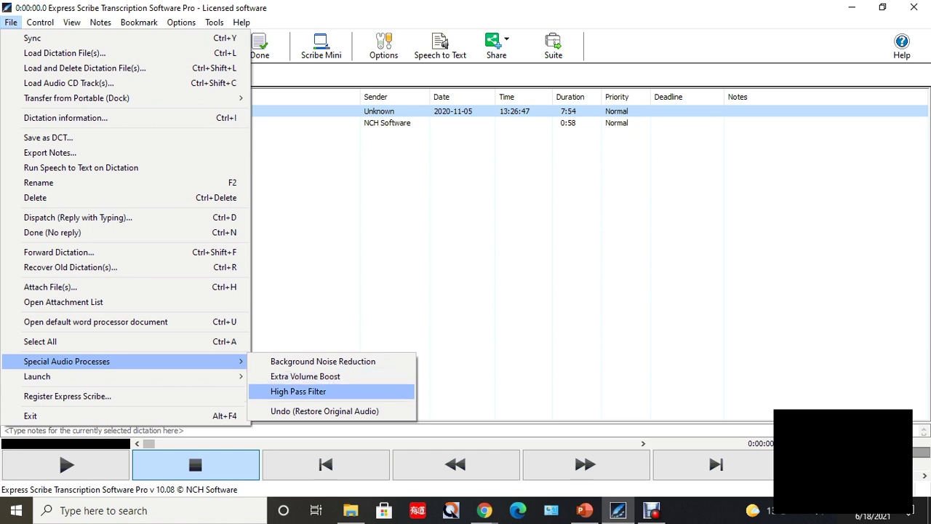
{"action": "key", "text": "Up"}
{"action": "key", "text": "Up"}
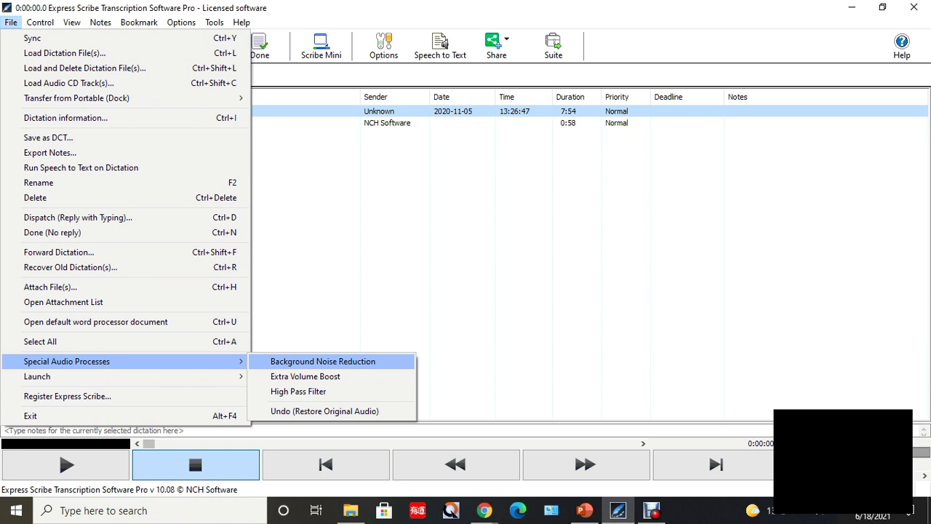
{"action": "key", "text": "Return"}
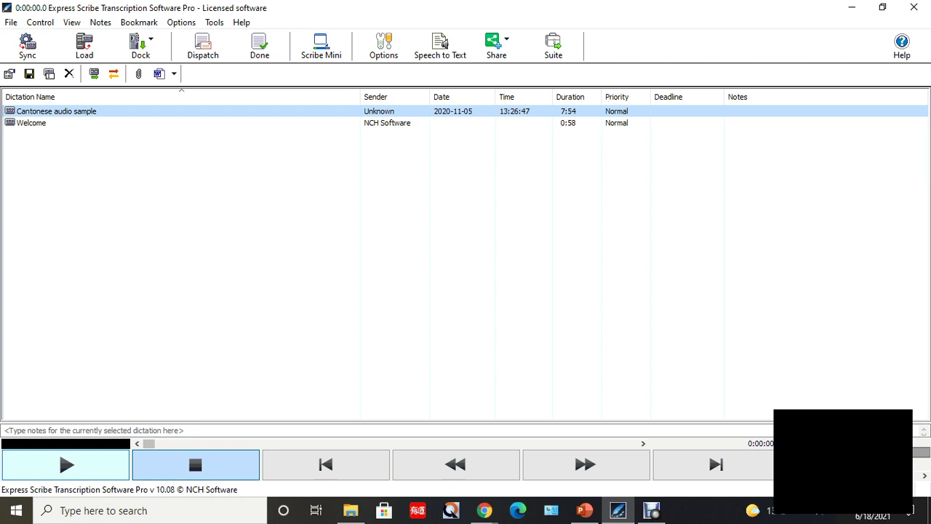
Play about one second of the Cantonese audio sample and stop playback.
{"action": "key", "text": "F9"}
{"action": "key", "text": "F4"}
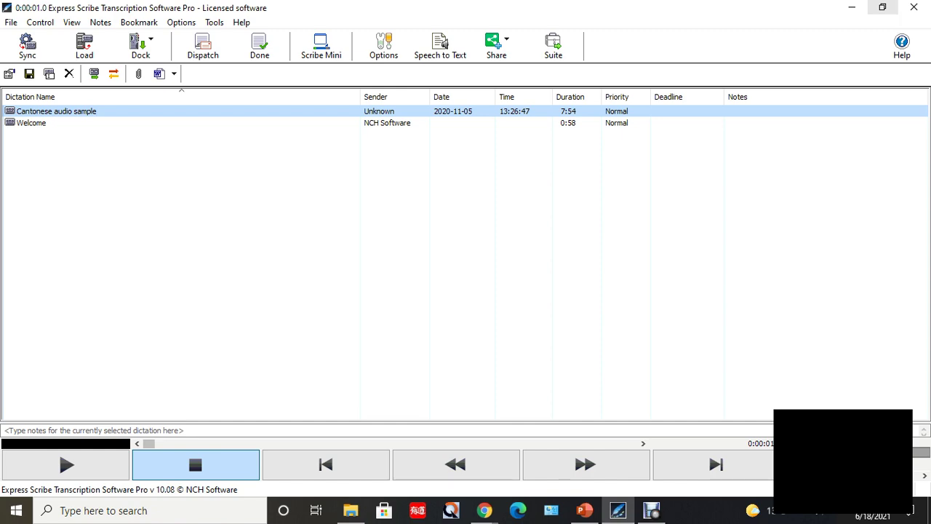
Minimize the Express Scribe and file folder windows, then find and launch Word.
{"action": "left_click", "coordinate": [882, 7]}
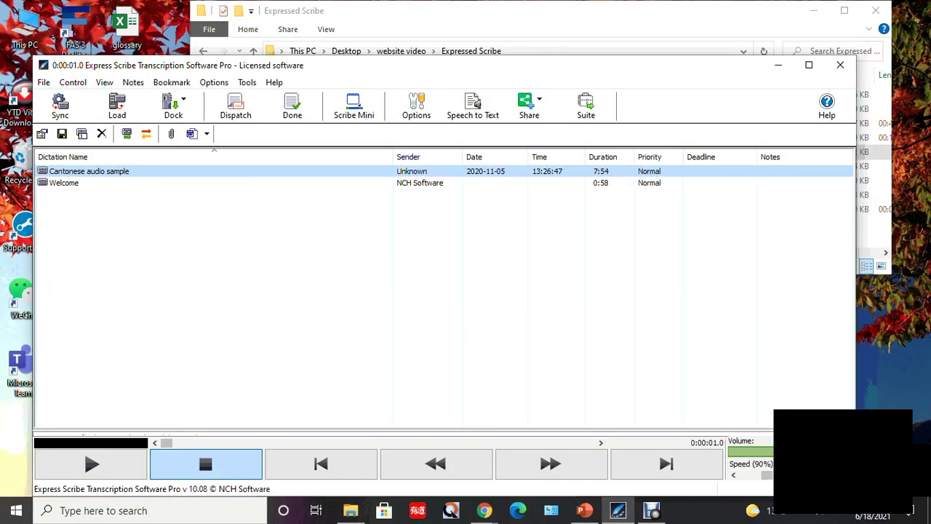
{"action": "left_click", "coordinate": [778, 65]}
{"action": "left_click", "coordinate": [814, 10]}
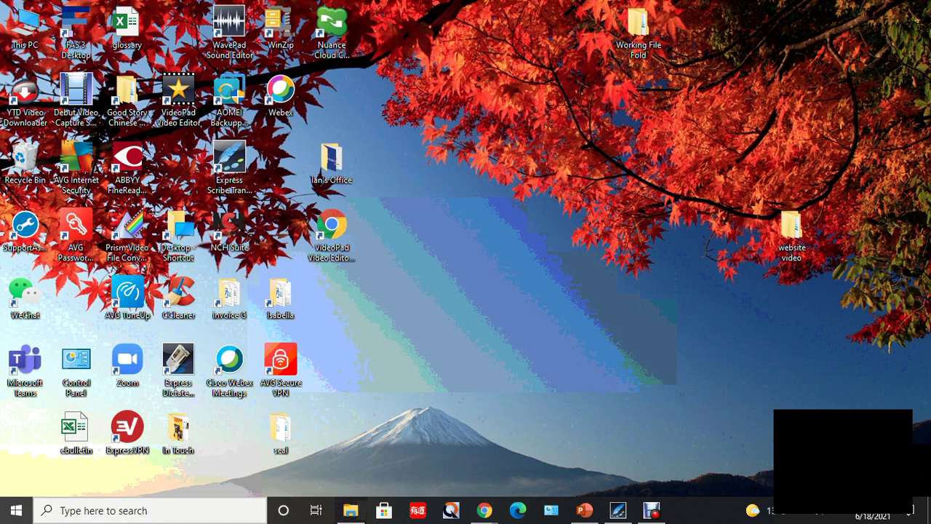
{"action": "left_click", "coordinate": [102, 510]}
{"action": "type", "text": "word"}
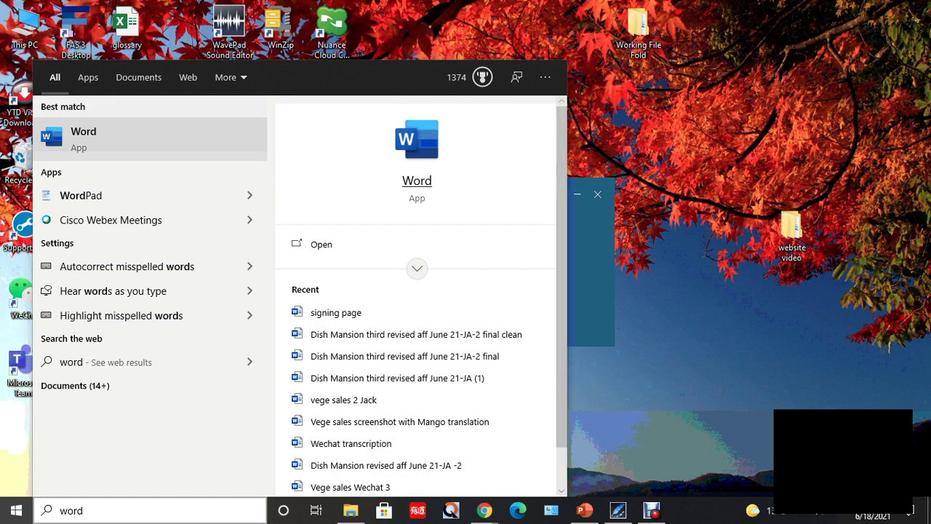
{"action": "key", "text": "Return"}
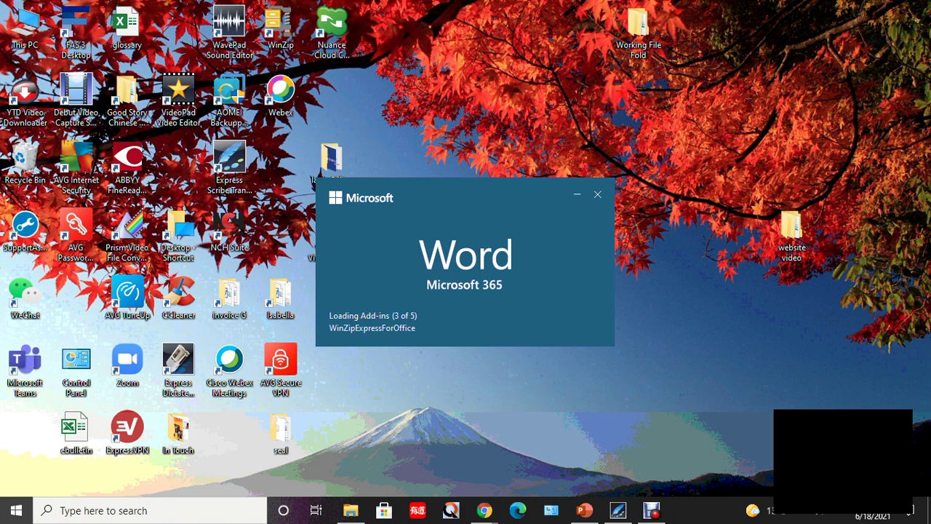
Bring Express Scribe forward, shrink its window to a shorter height and place it along the upper edge of the desktop.
{"action": "left_click", "coordinate": [617, 510]}
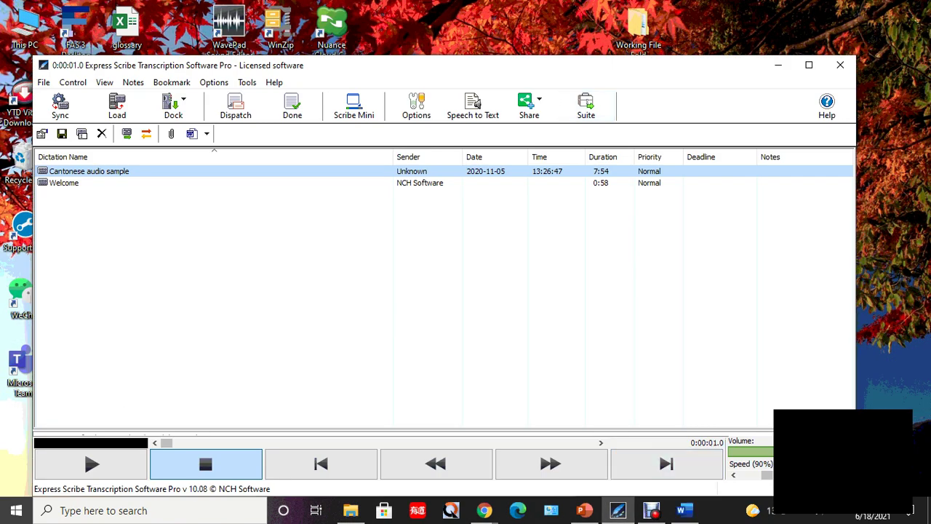
{"action": "left_click_drag", "start_coordinate": [495, 58], "coordinate": [513, 299]}
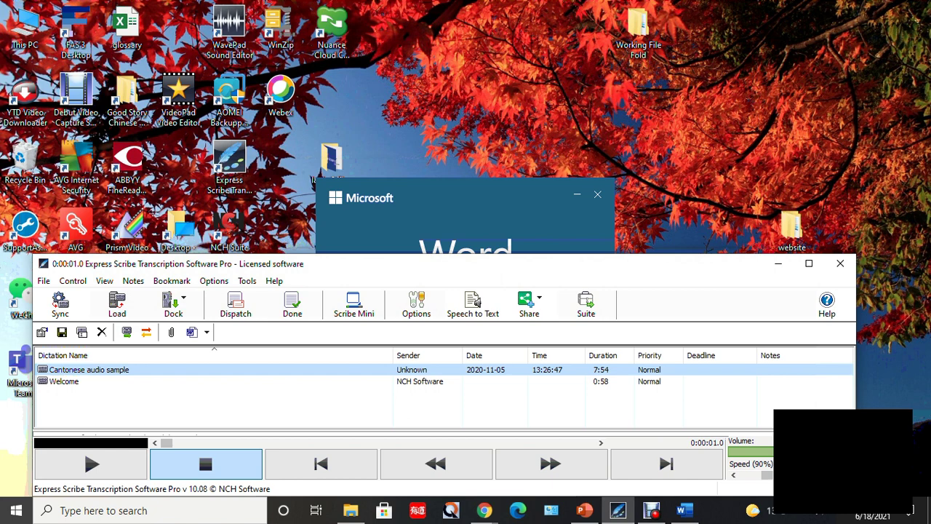
{"action": "left_click_drag", "start_coordinate": [403, 270], "coordinate": [396, 23]}
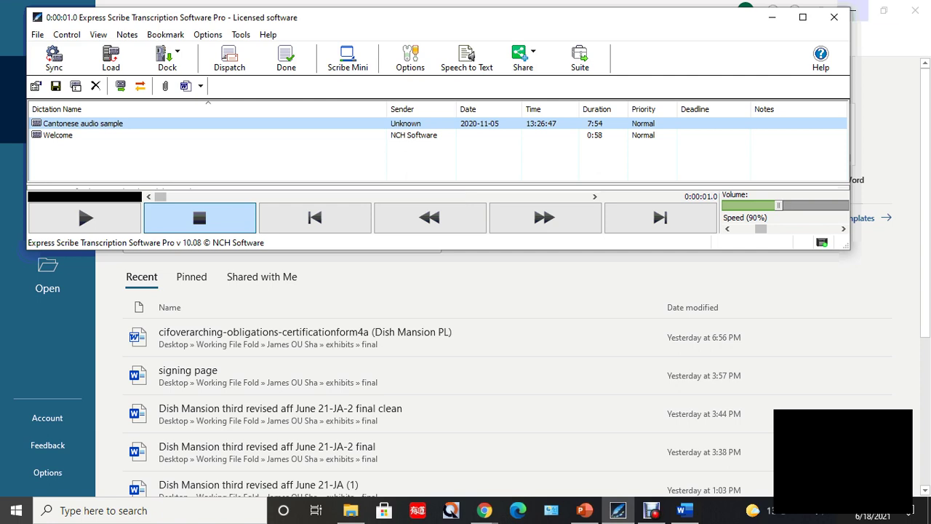
Arrange a blank Word document below the Express Scribe dictation list, widen its window and close the Clipboard pane.
{"action": "left_click", "coordinate": [684, 510]}
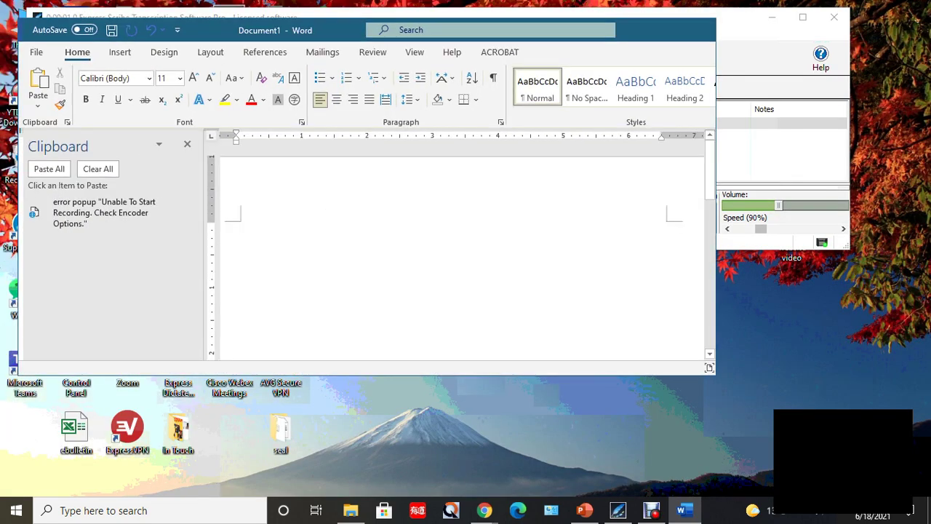
{"action": "left_click_drag", "start_coordinate": [486, 30], "coordinate": [485, 219]}
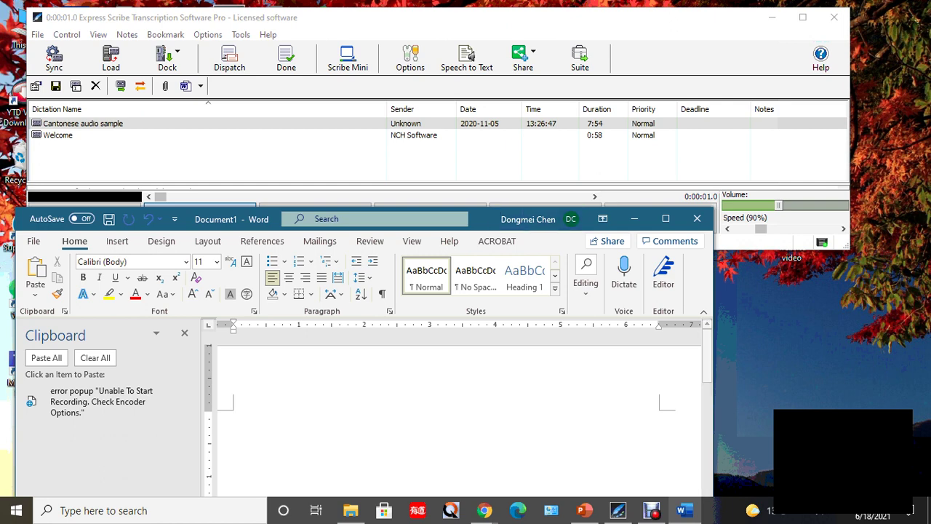
{"action": "left_click_drag", "start_coordinate": [714, 408], "coordinate": [862, 404]}
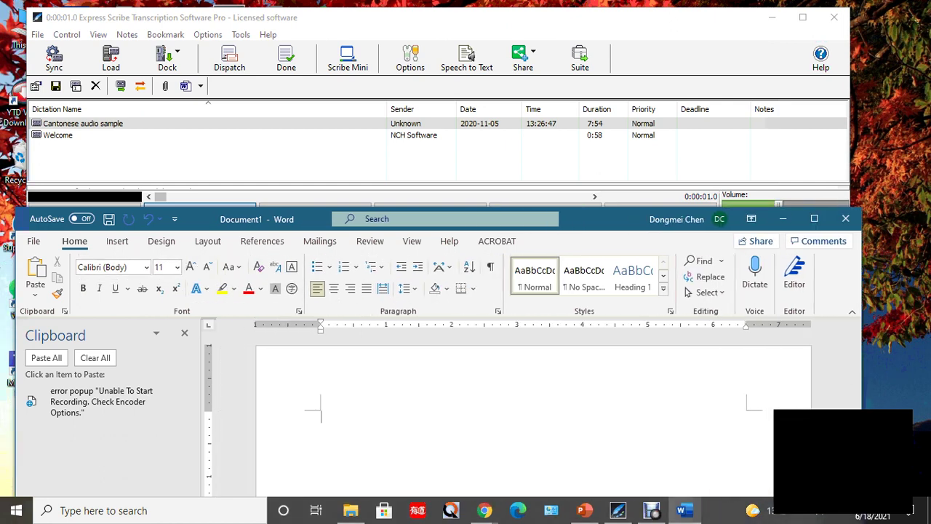
{"action": "left_click", "coordinate": [184, 333]}
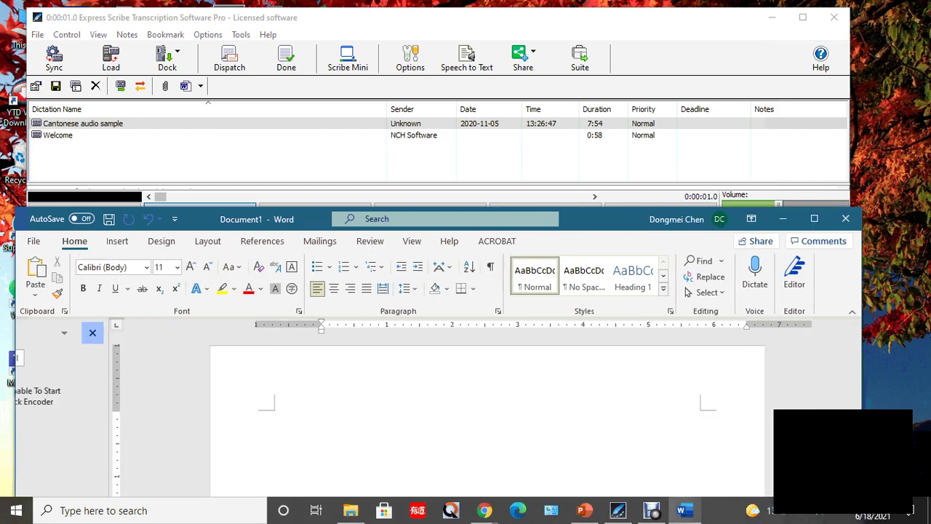
Write "This is a trancrption of" at the start of the blank document.
{"action": "left_click", "coordinate": [228, 414]}
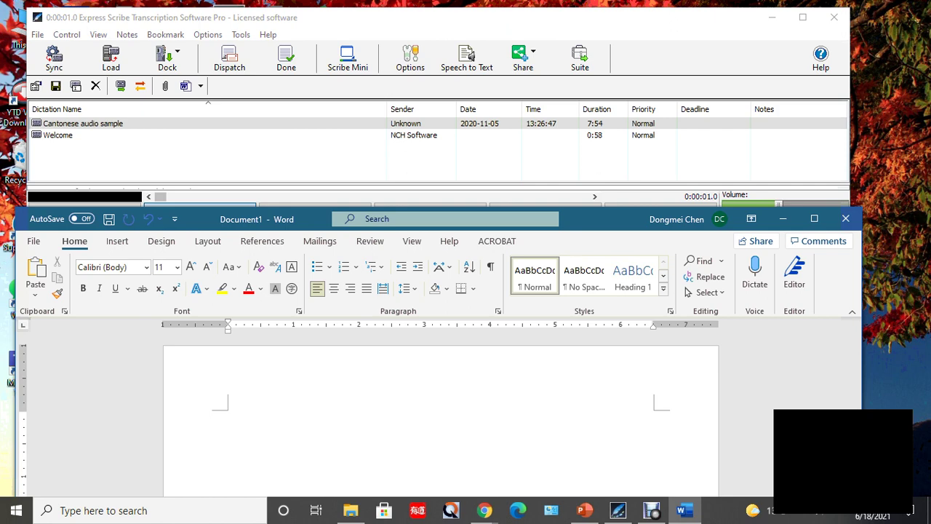
{"action": "type", "text": "This "}
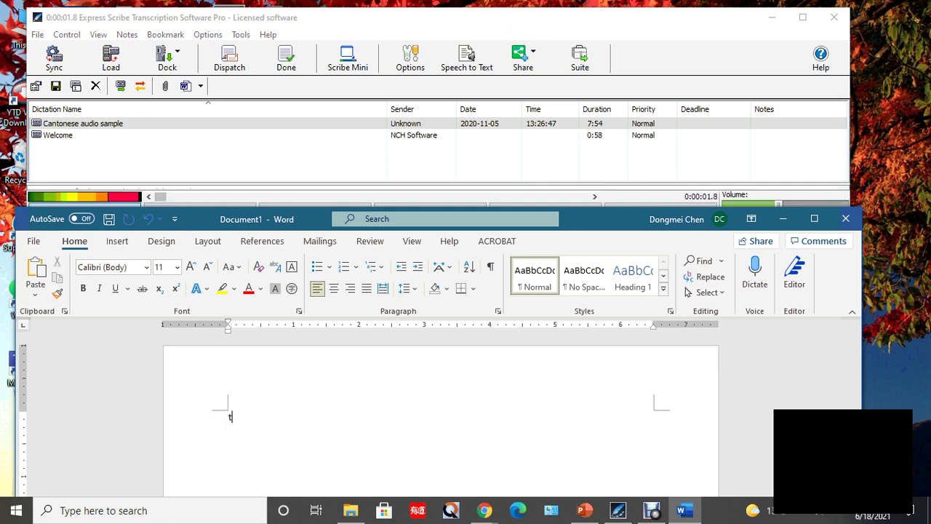
{"action": "type", "text": "is "}
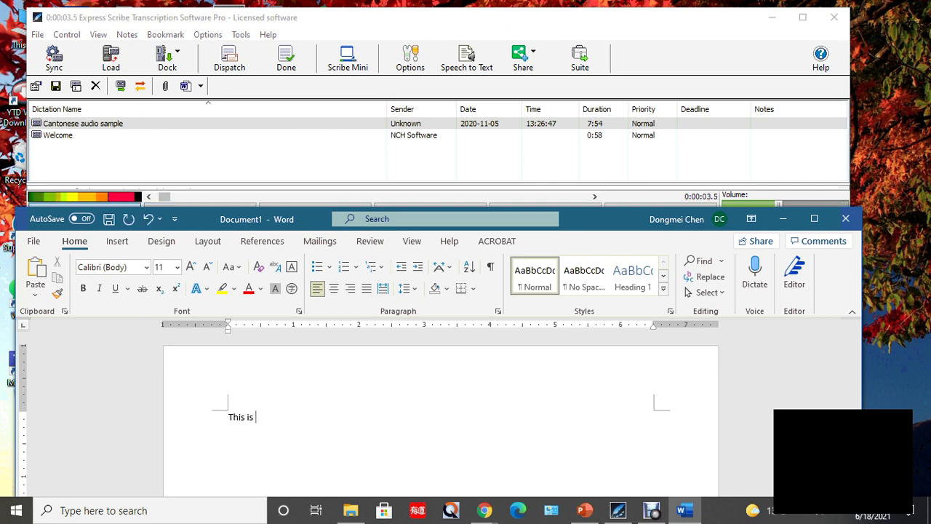
{"action": "type", "text": "a trancrption of"}
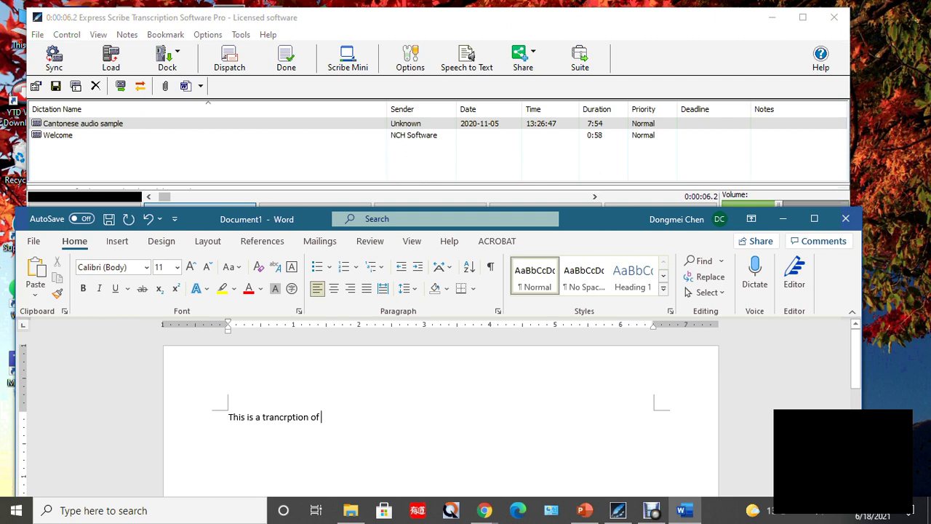
Play and stop the Cantonese audio sample from within Word, then complete the sentence with "a conversation.".
{"action": "key", "text": "F9"}
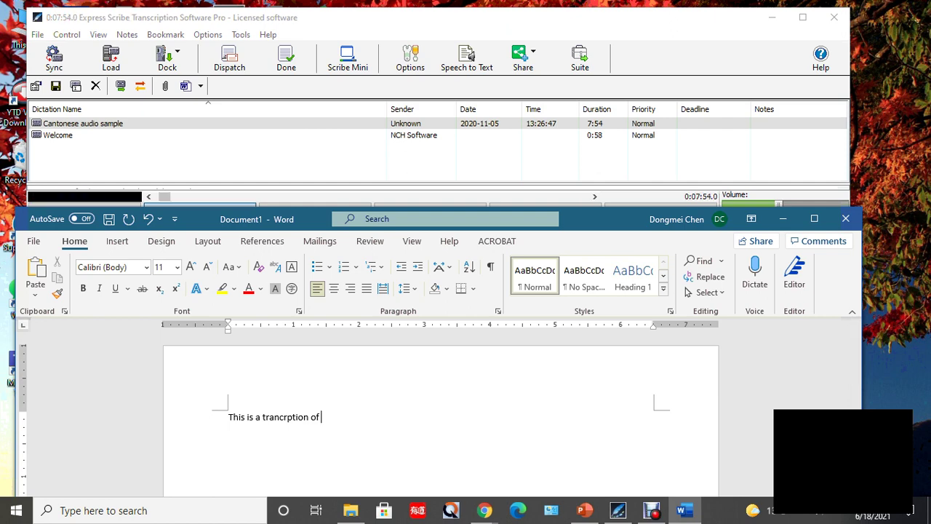
{"action": "key", "text": "F9"}
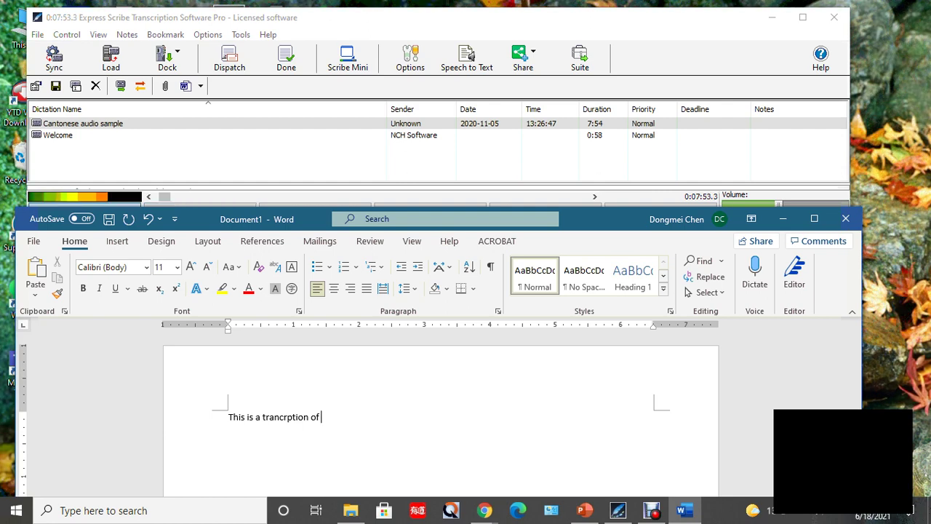
{"action": "key", "text": "F4"}
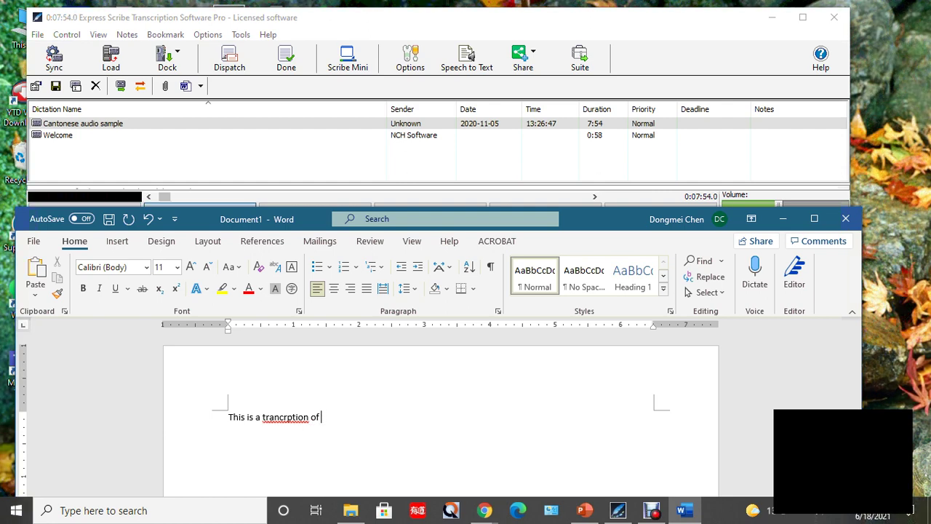
{"action": "type", "text": "a conversation."}
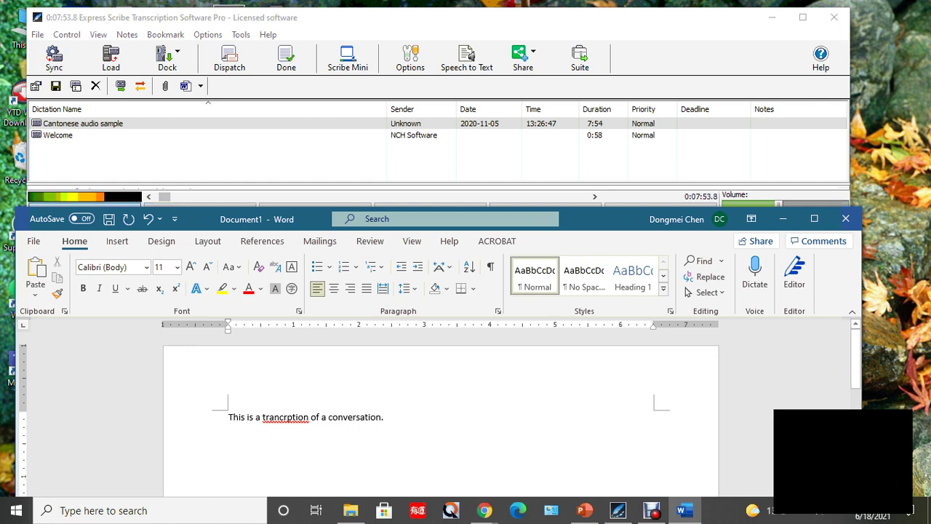
Add the word "Type" after the sentence and rewind the Cantonese audio sample a few seconds.
{"action": "type", "text": "y"}
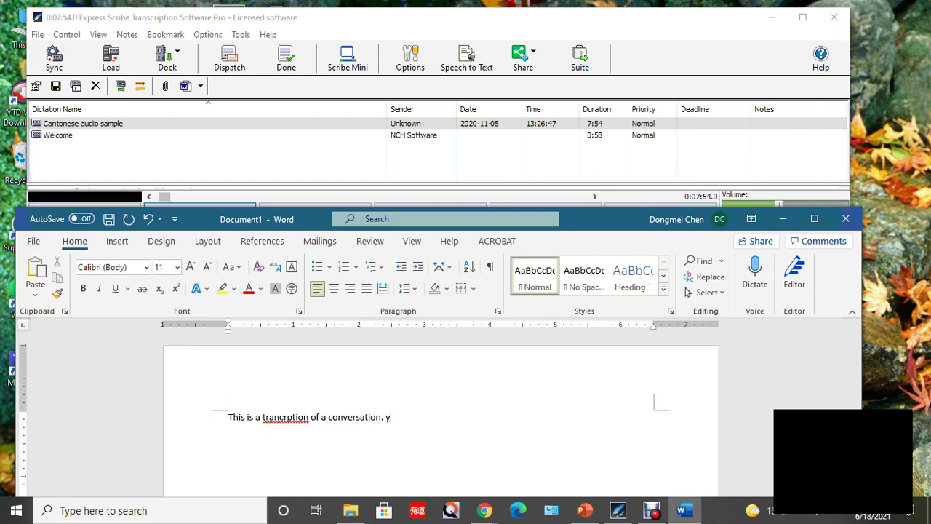
{"action": "key", "text": "BackSpace"}
{"action": "type", "text": "Type"}
{"action": "key", "text": "F7"}
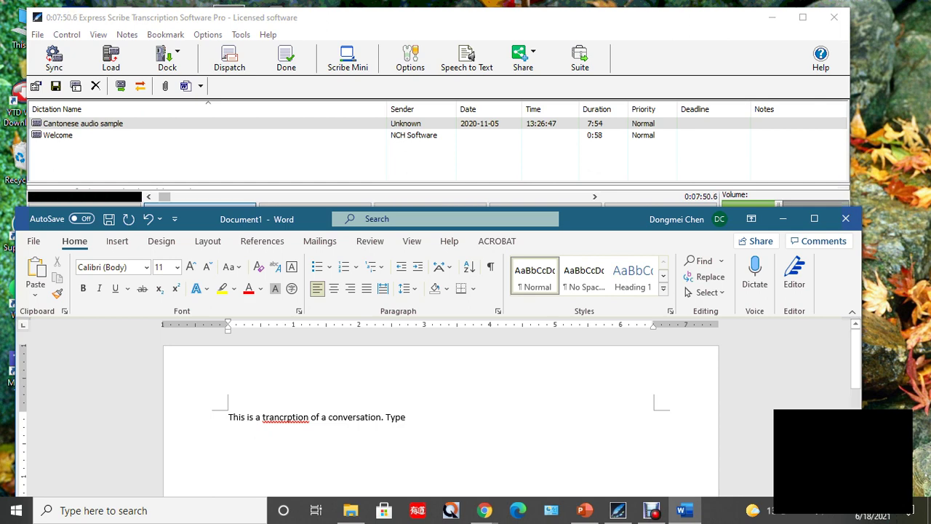
Replace the last word "Type" with "Retype." in the document.
{"action": "key", "text": "shift+Left"}
{"action": "key", "text": "shift+Left"}
{"action": "key", "text": "shift+Left"}
{"action": "key", "text": "shift+Left"}
{"action": "key", "text": "shift+Left"}
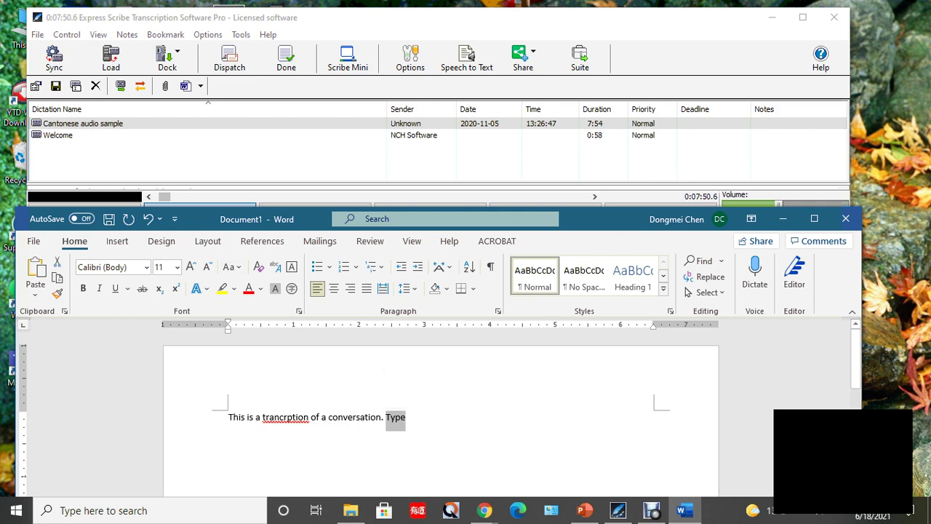
{"action": "key", "text": "BackSpace"}
{"action": "type", "text": "Return"}
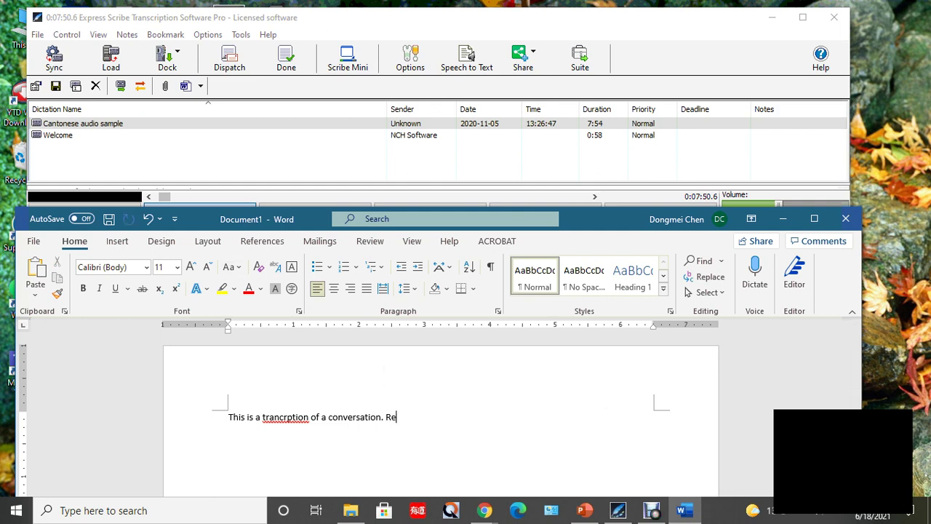
{"action": "key", "text": "BackSpace"}
{"action": "key", "text": "BackSpace"}
{"action": "key", "text": "BackSpace"}
{"action": "type", "text": "ype."}
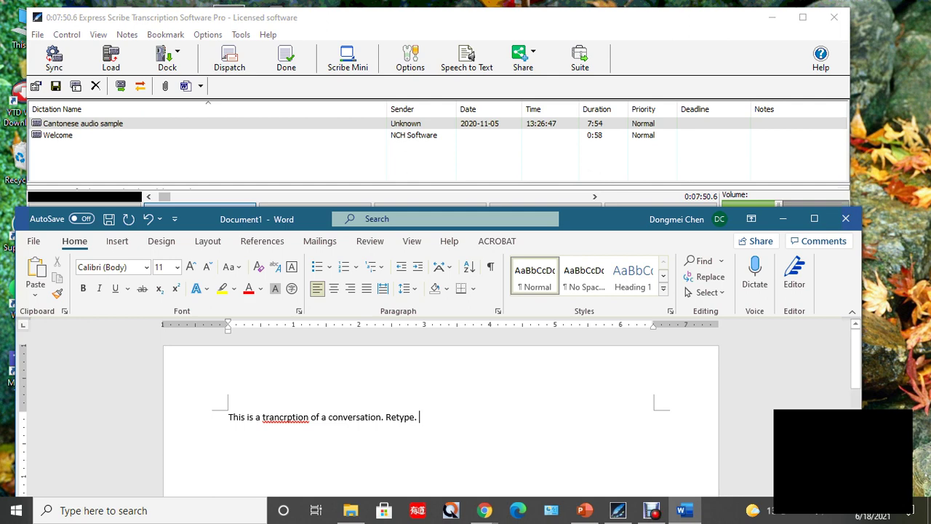
{"action": "key", "text": "ctrl+i"}
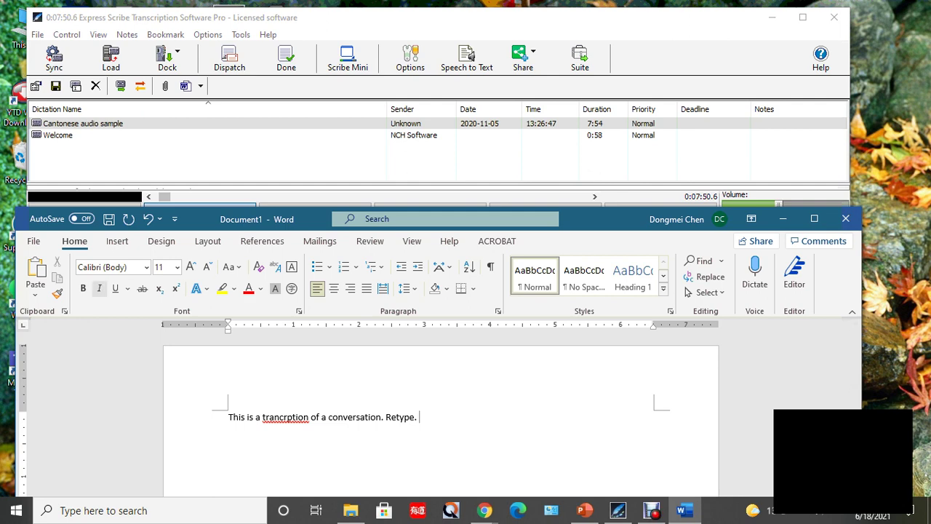
{"action": "key", "text": "ctrl+i"}
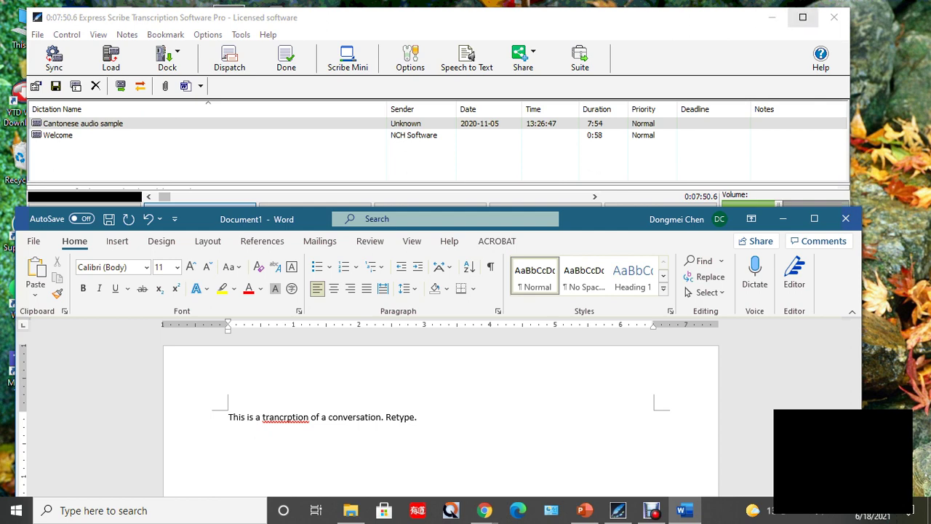
{"action": "left_click", "coordinate": [803, 17]}
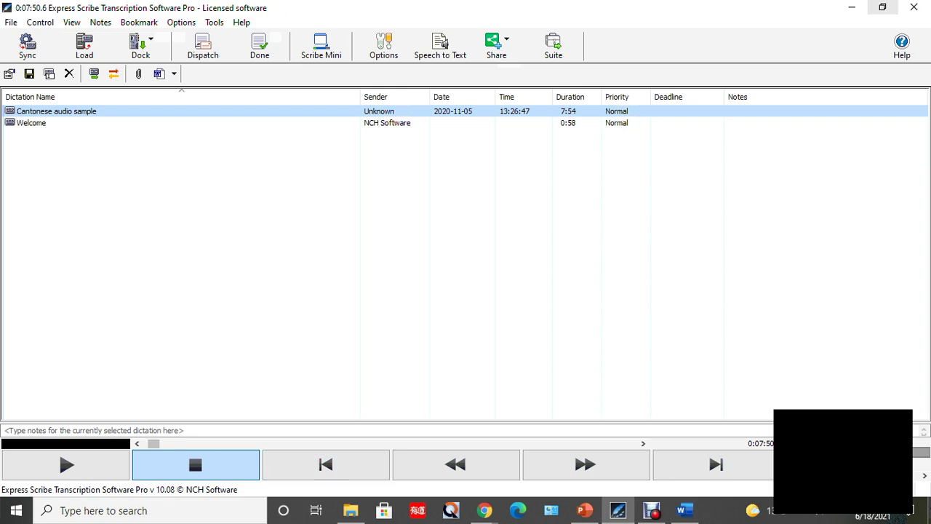
{"action": "left_click", "coordinate": [882, 7]}
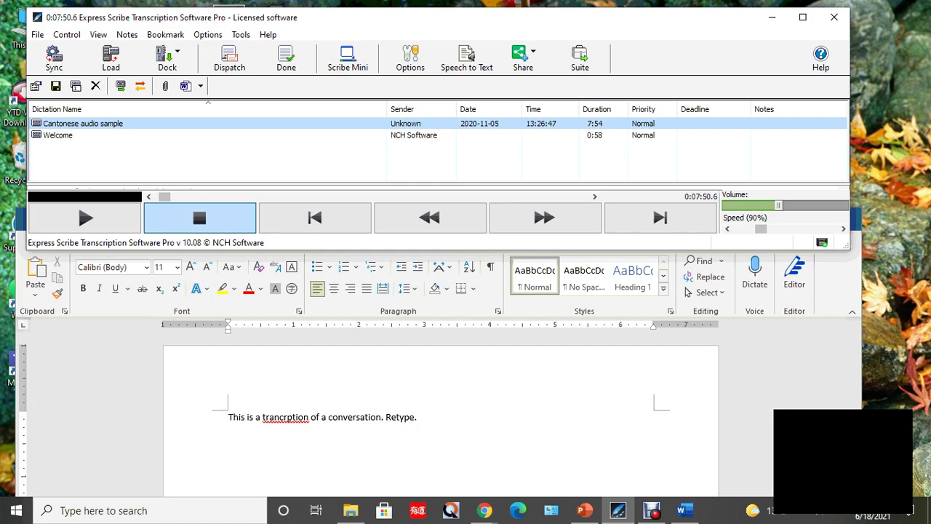
{"action": "left_click", "coordinate": [419, 417]}
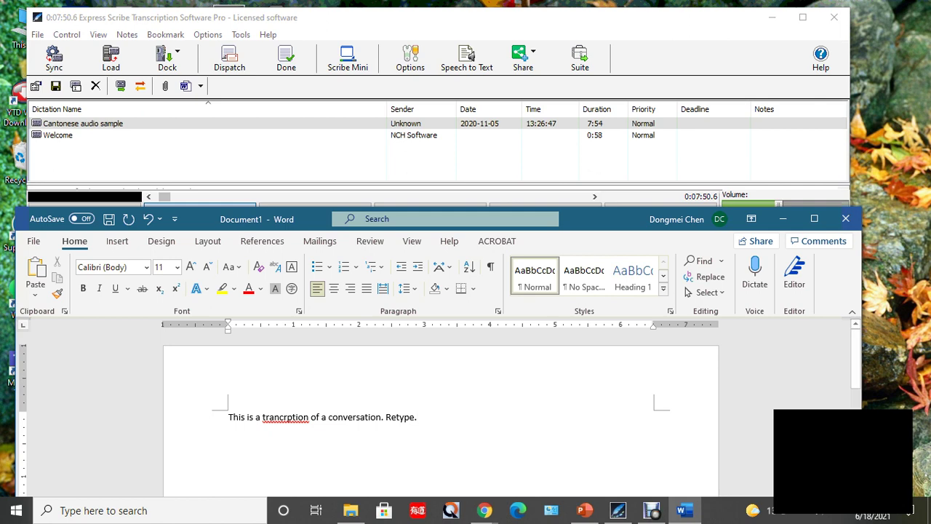
Open the "transcript sample" document from the Expressed Scribe folder, examine its speaker and conversation layout at full size, and close it.
{"action": "key", "text": "alt+Tab"}
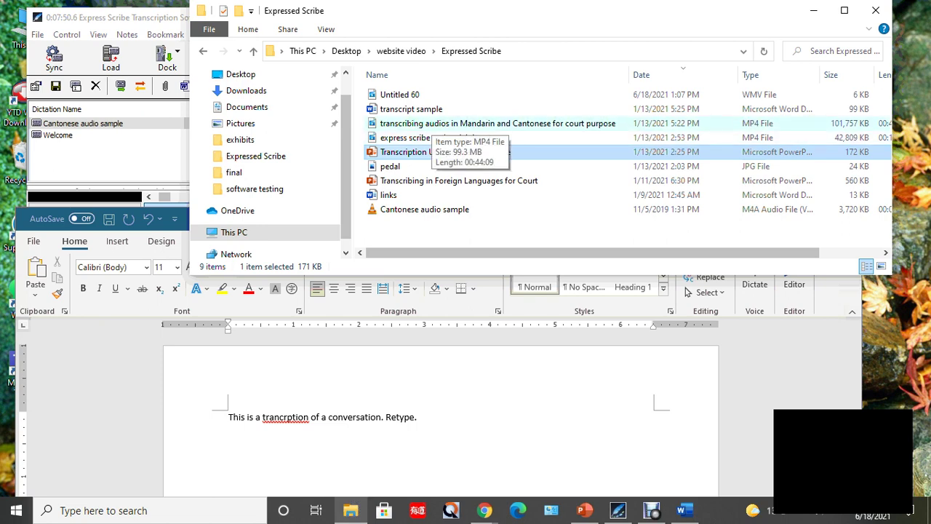
{"action": "left_click", "coordinate": [437, 123]}
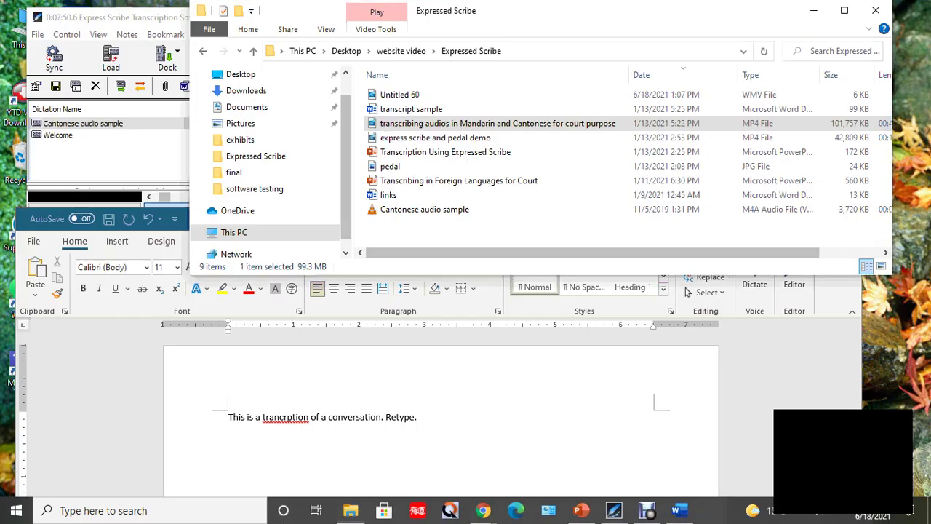
{"action": "left_click", "coordinate": [411, 109]}
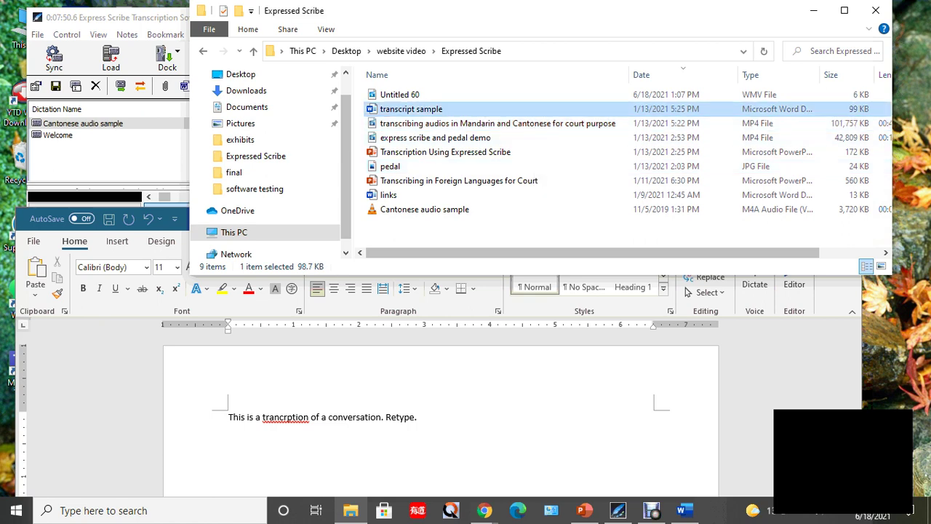
{"action": "key", "text": "alt+Tab"}
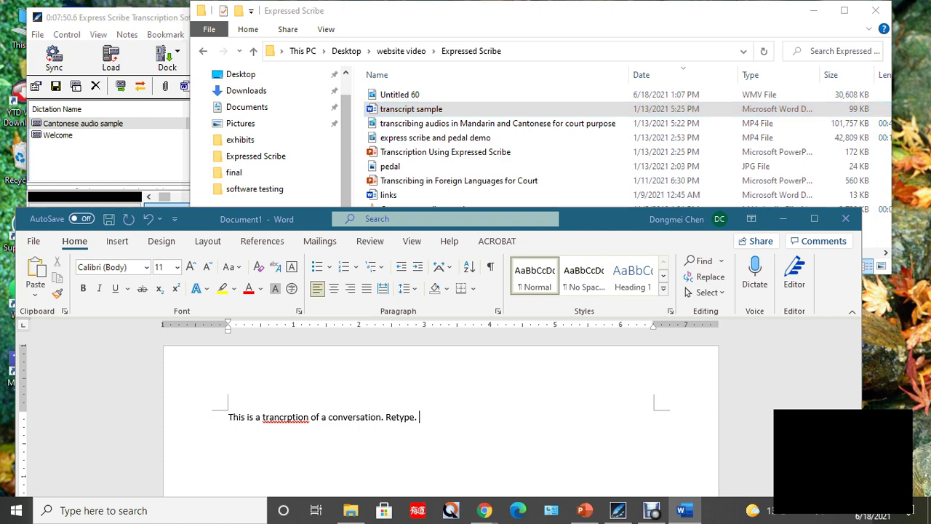
{"action": "key", "text": "alt+F4"}
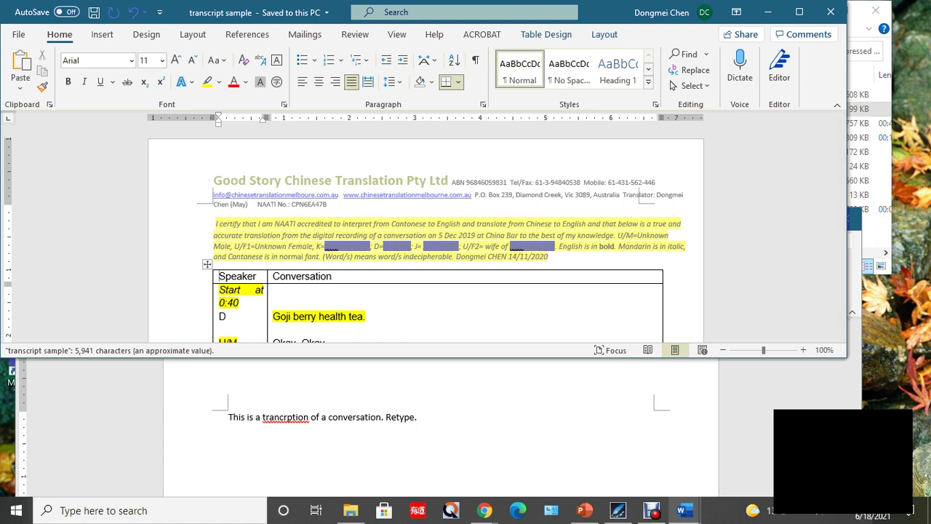
{"action": "left_click", "coordinate": [799, 12]}
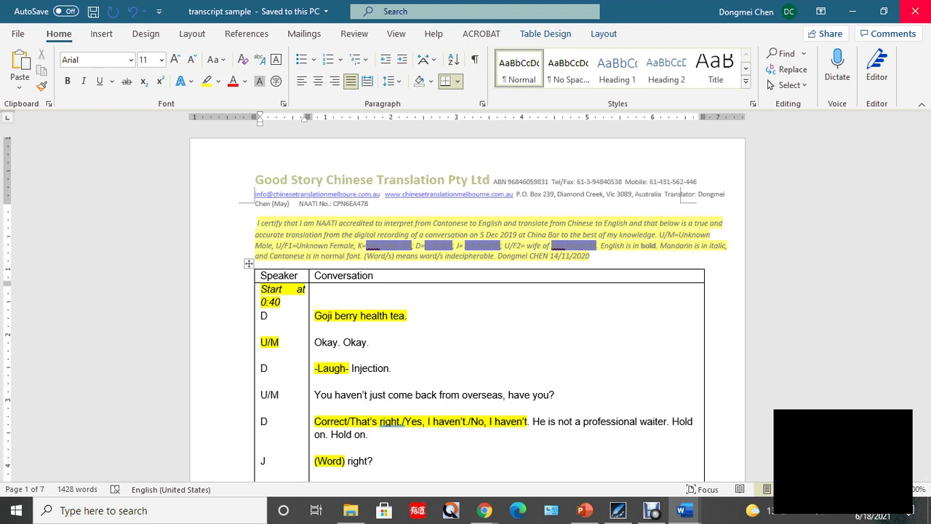
{"action": "left_click", "coordinate": [915, 11]}
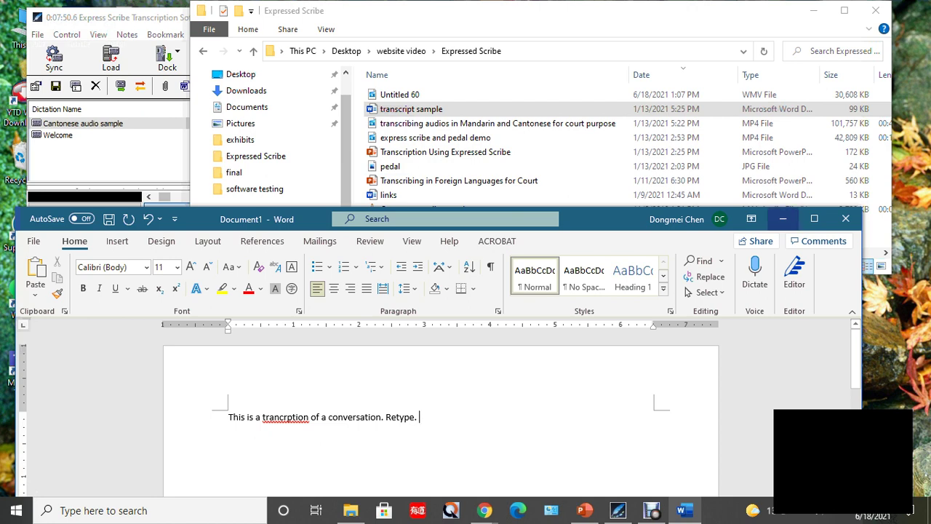
Start closing the unsaved Word document, cancel the save request and switch back to Express Scribe.
{"action": "left_click", "coordinate": [846, 219]}
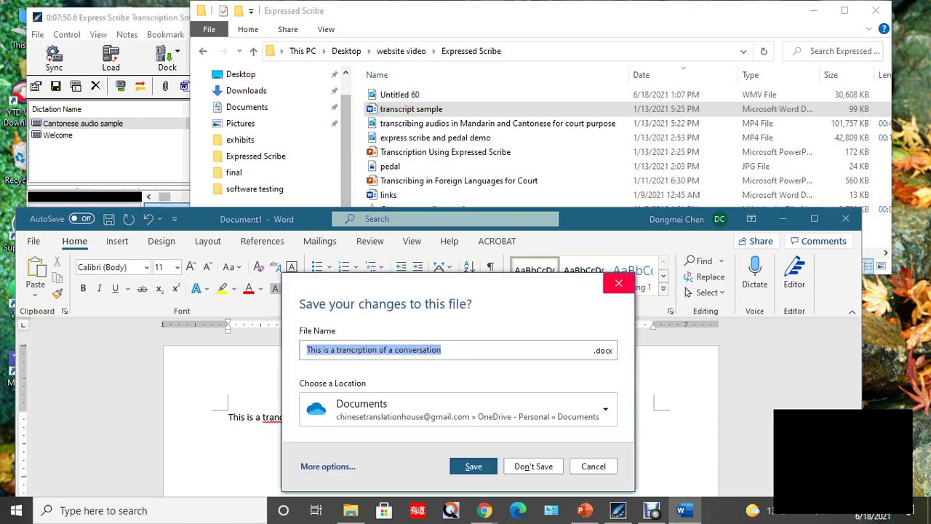
{"action": "left_click", "coordinate": [618, 283]}
{"action": "key", "text": "alt+Tab"}
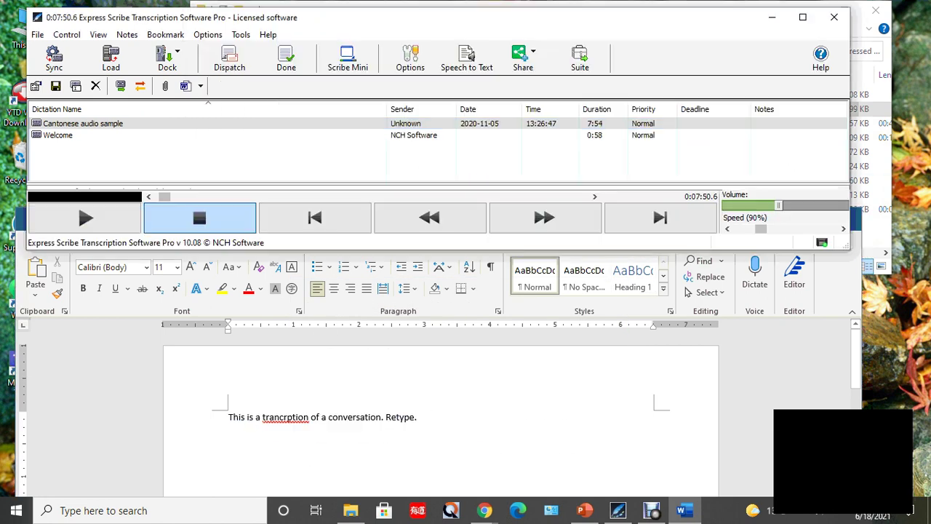